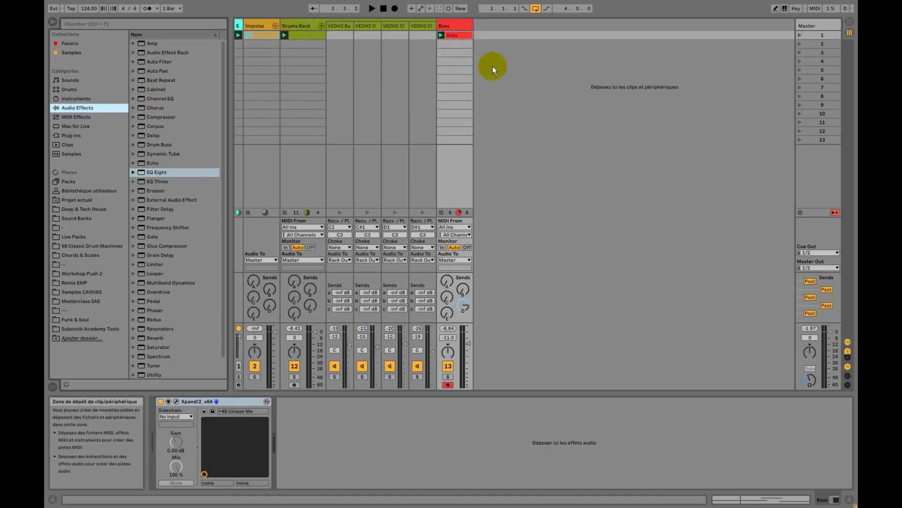
Play scene 1 to listen to the drums and bass together, and stop playback.
click(800, 35)
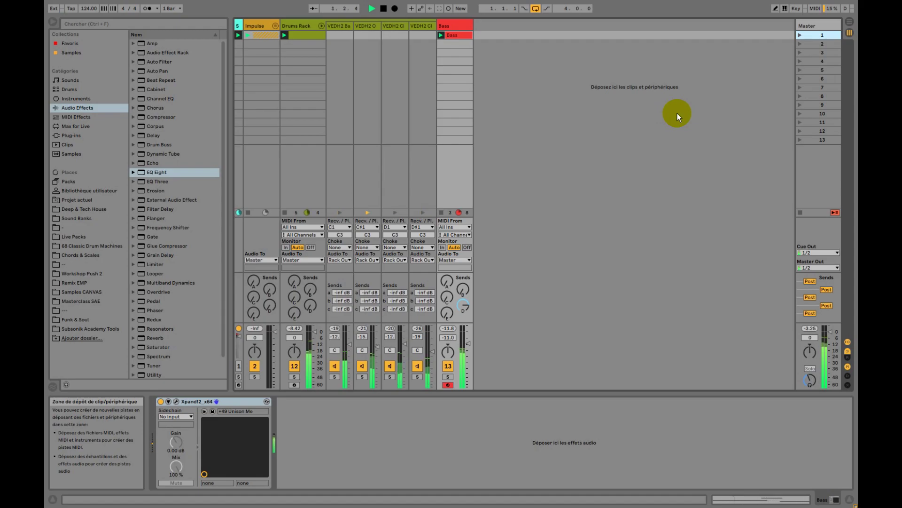
key(space)
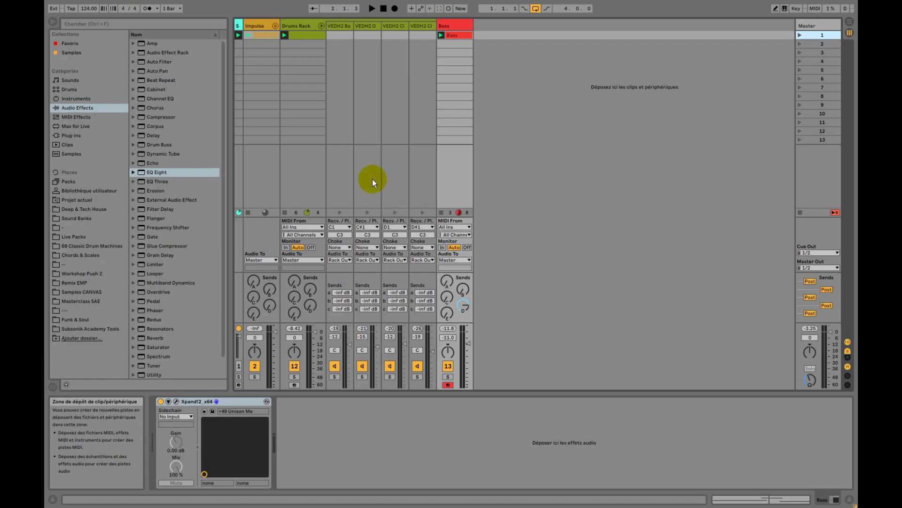
Examine the Drums Rack and its bass drum chain, folding and unfolding the rack's chains in the mixer.
click(348, 26)
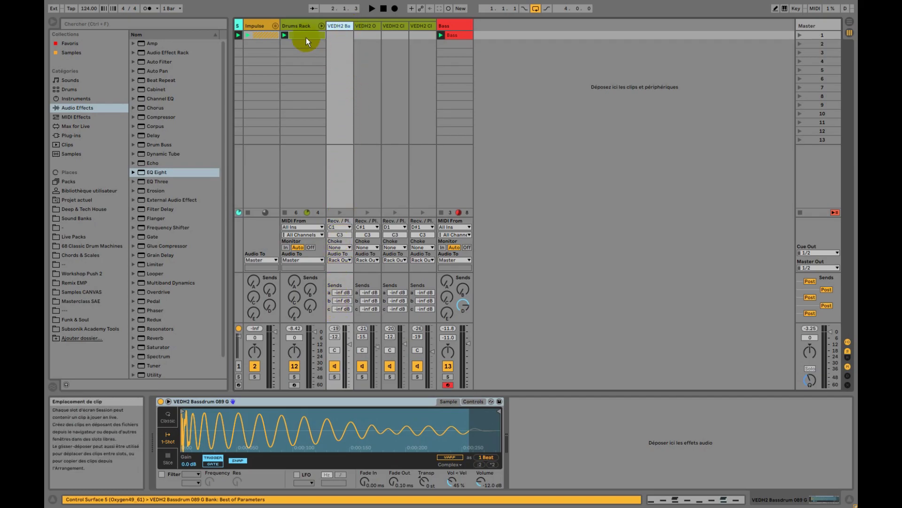
click(315, 27)
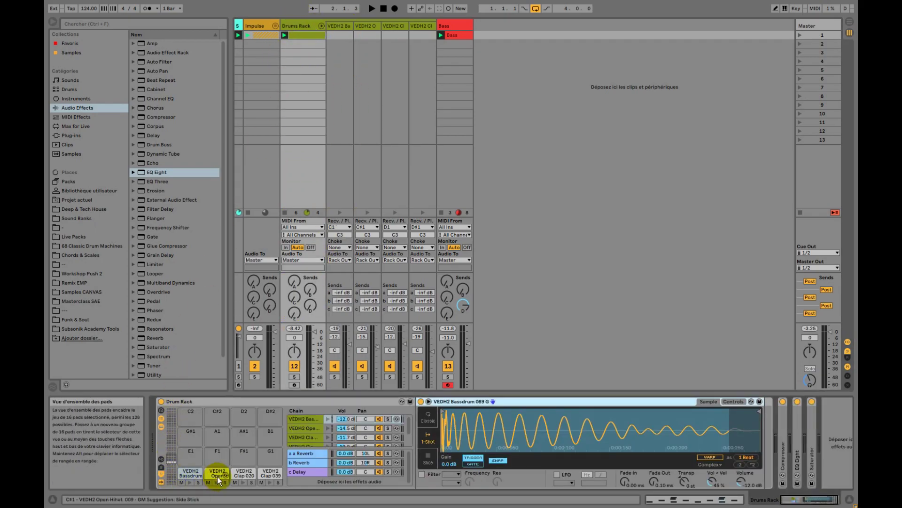
click(341, 24)
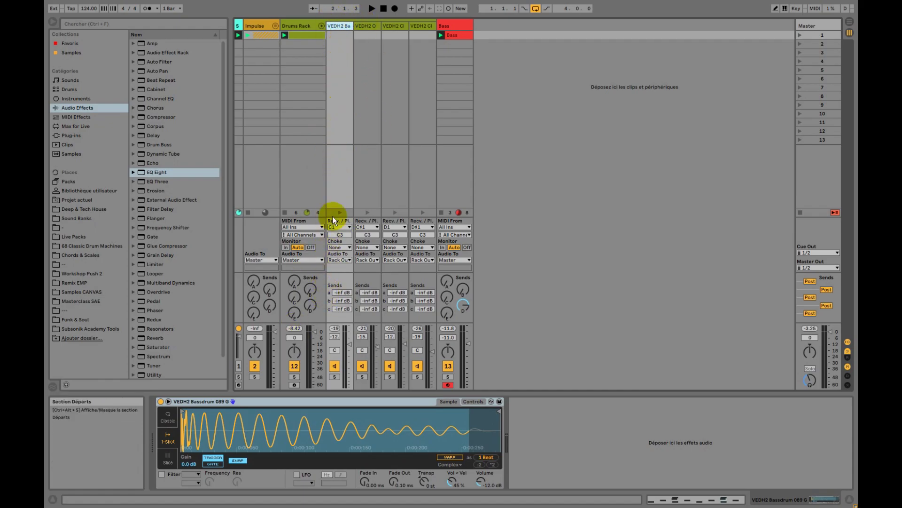
click(321, 27)
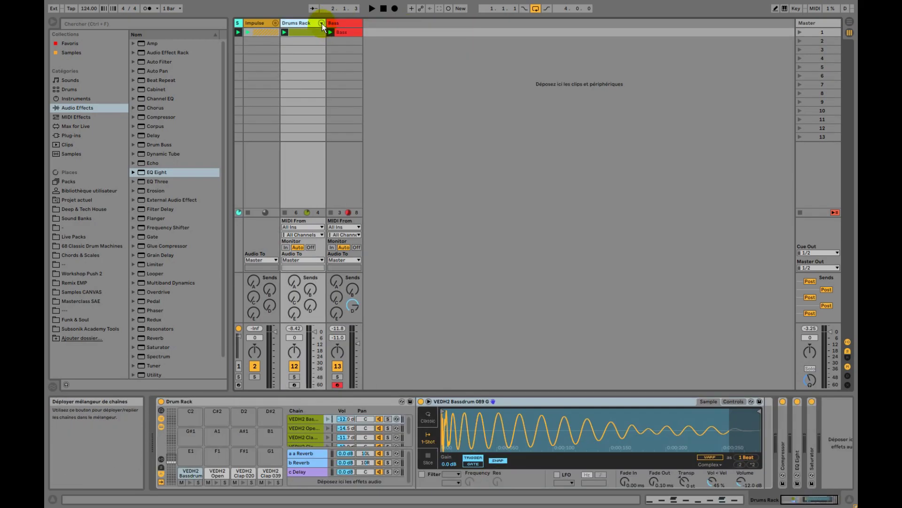
click(322, 23)
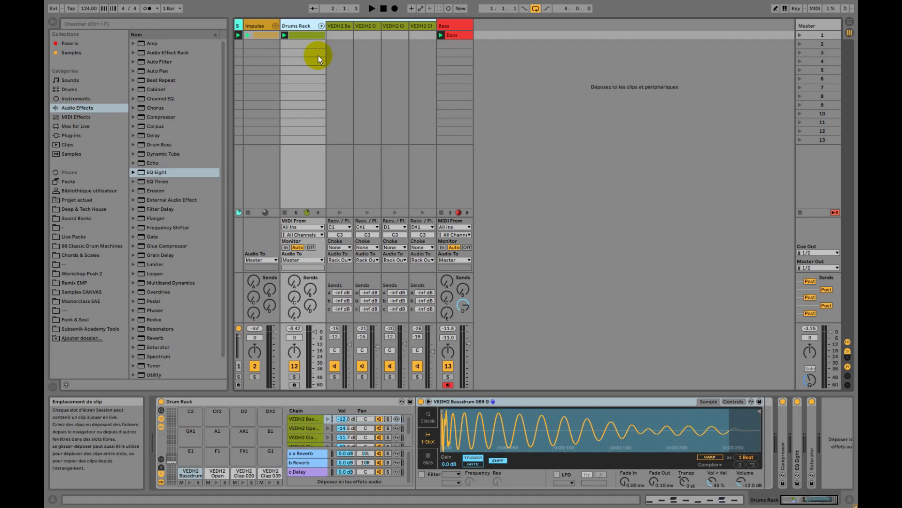
Solo the bass drum chain of the Drums Rack and listen to it on its own.
click(346, 28)
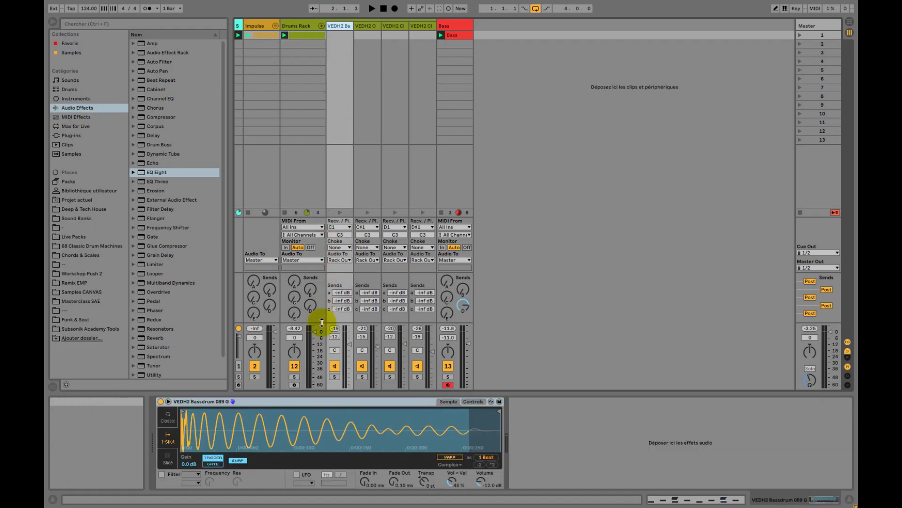
click(335, 376)
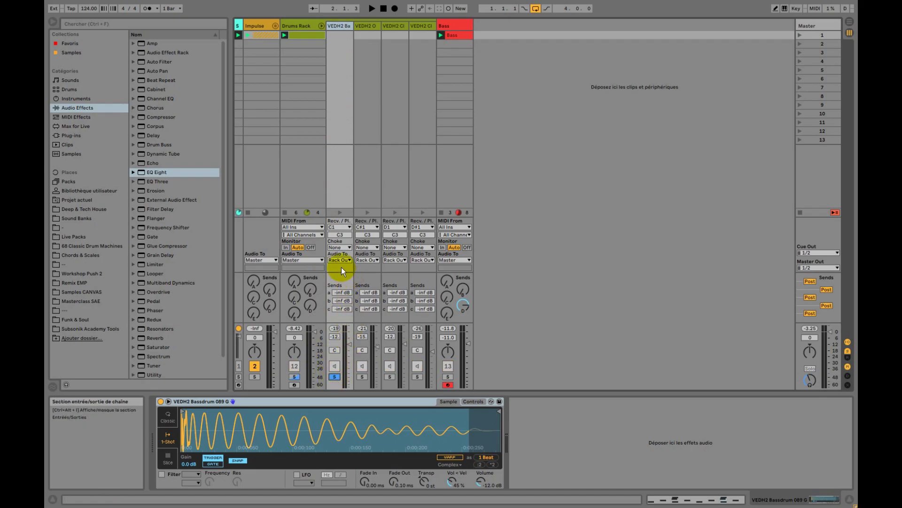
key(space)
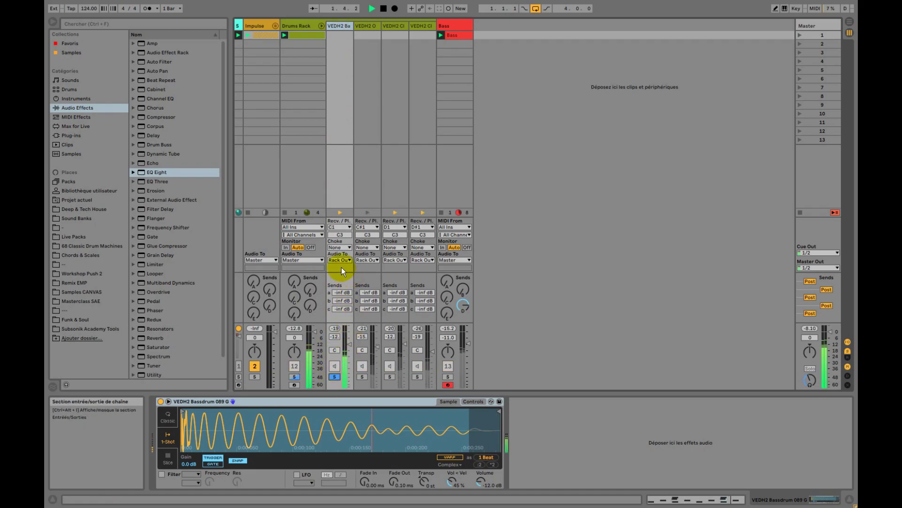
key(space)
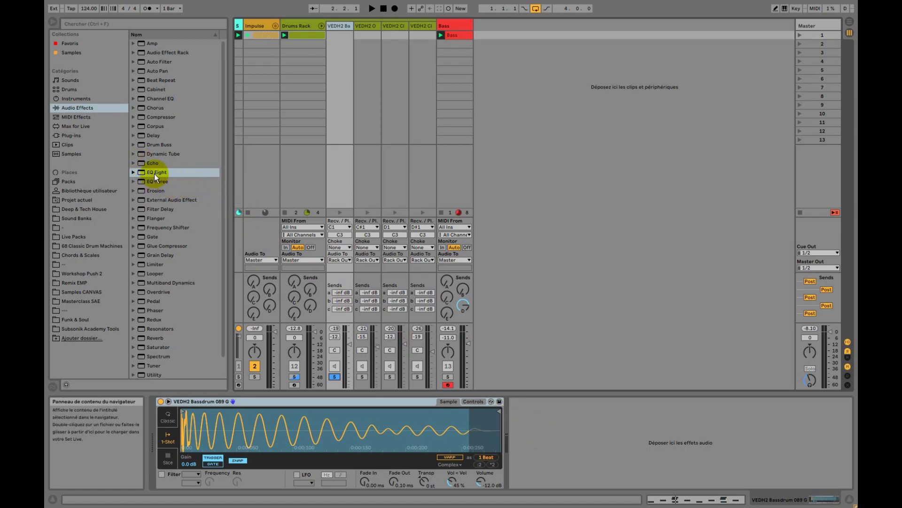
Add an EQ Eight with expanded display to the bass drum chain, keeping only band 1 active as a bell filter.
drag(155, 174, 517, 415)
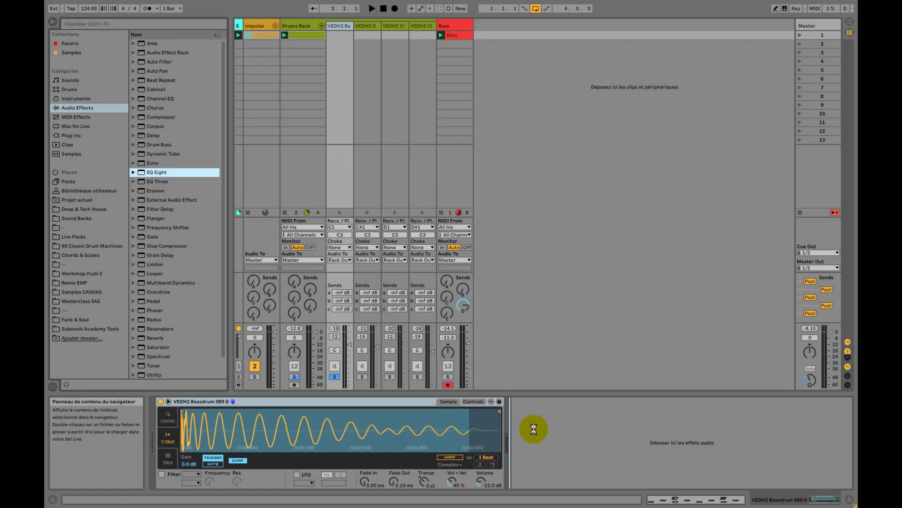
click(522, 402)
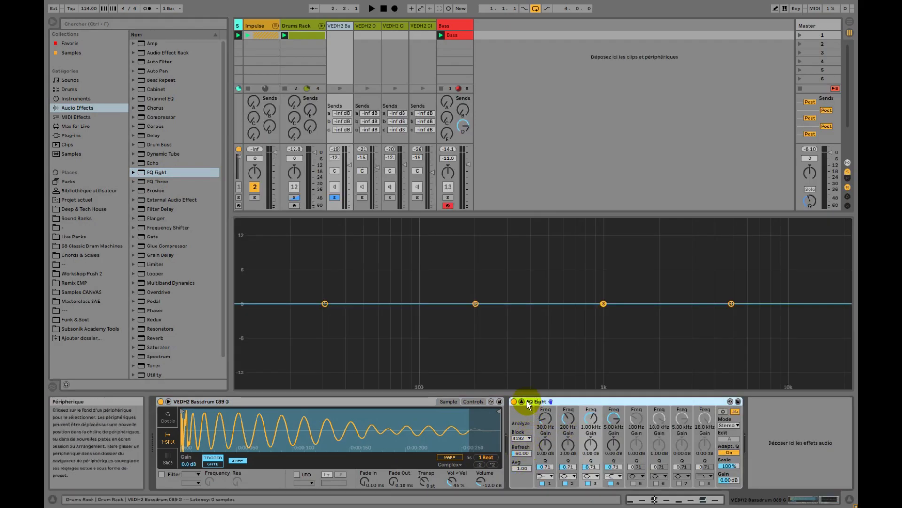
click(566, 483)
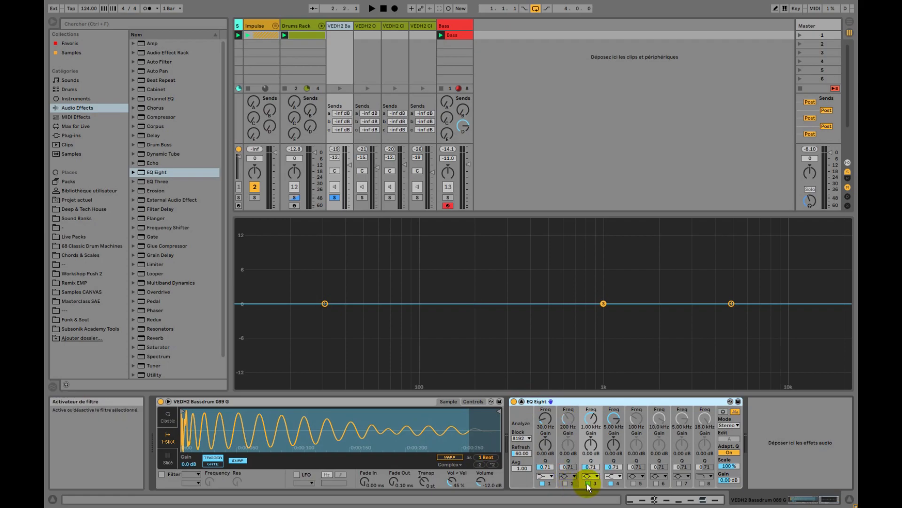
click(587, 483)
click(611, 484)
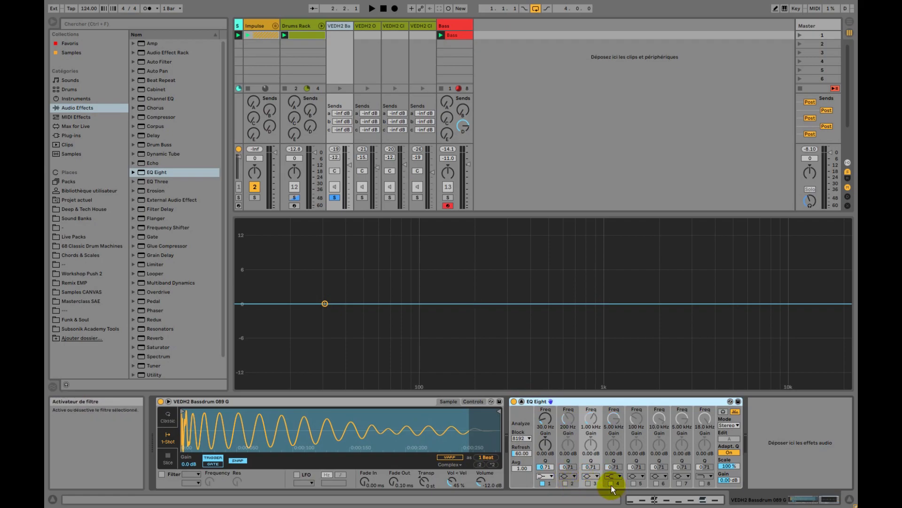
click(545, 476)
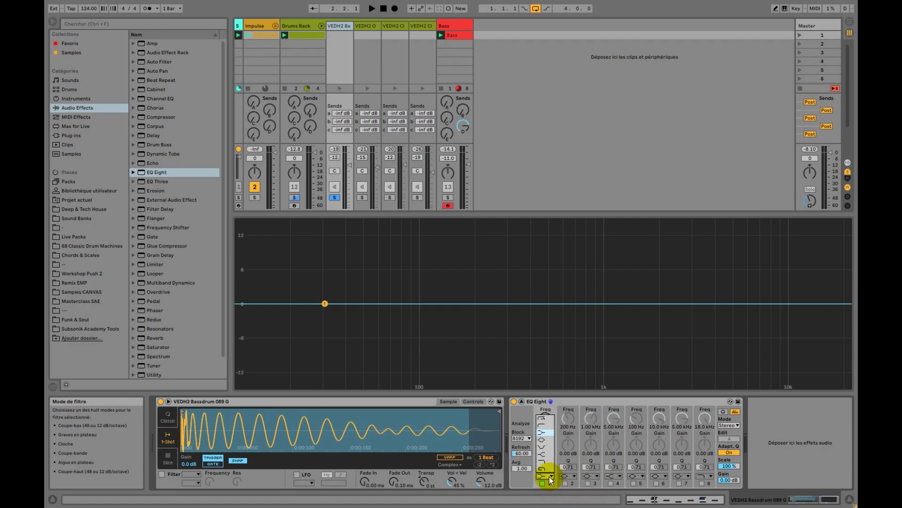
click(544, 441)
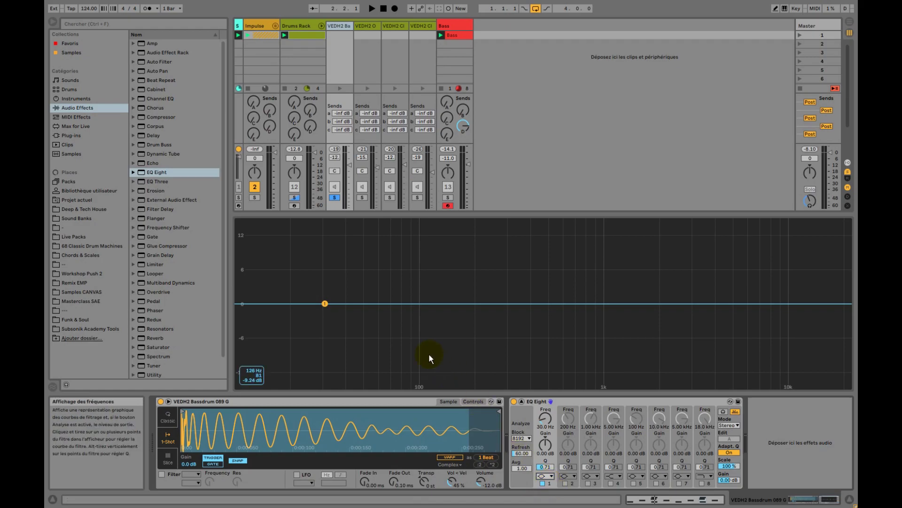
During playback, boost EQ band 1 on the bass drum's spectral peak to 15 dB at 48.2 Hz with a Q of 0.49.
key(space)
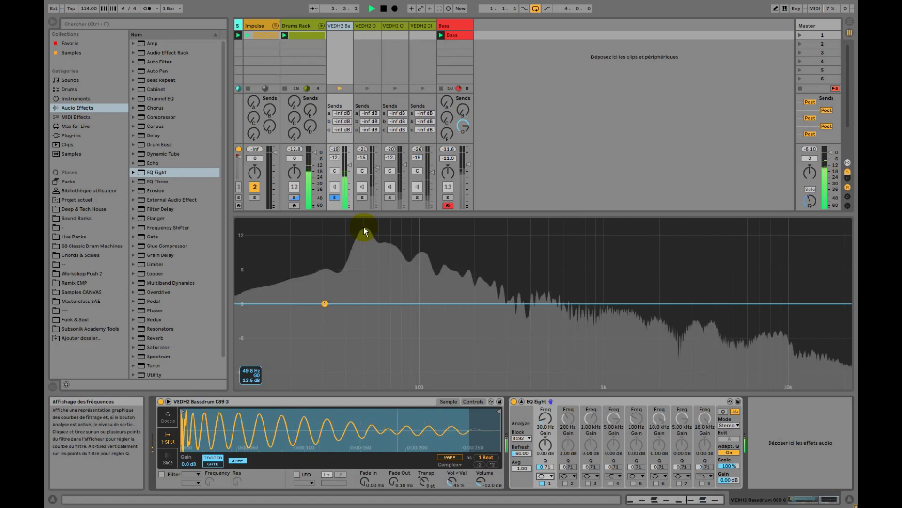
key(space)
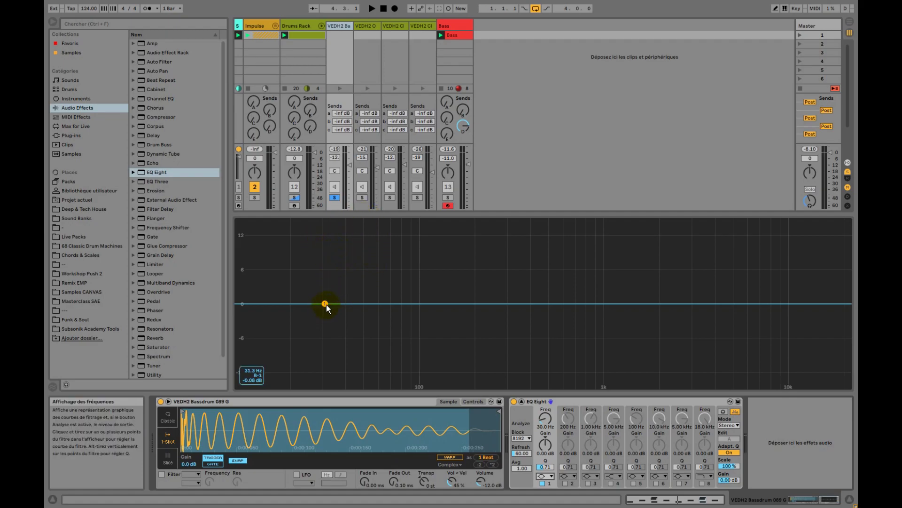
key(space)
drag(326, 304, 363, 222)
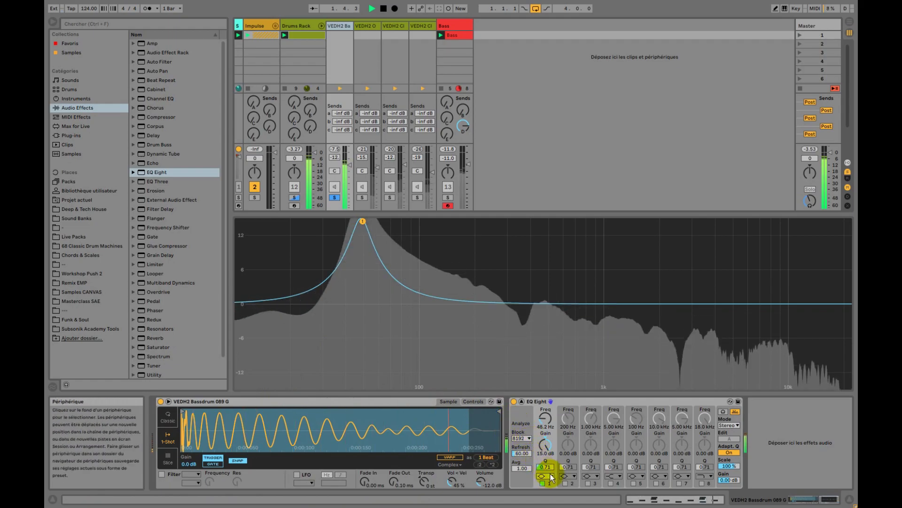
mouse_move(544, 466)
mouse_down()
mouse_move(544, 420)
mouse_move(545, 470)
mouse_up()
key(space)
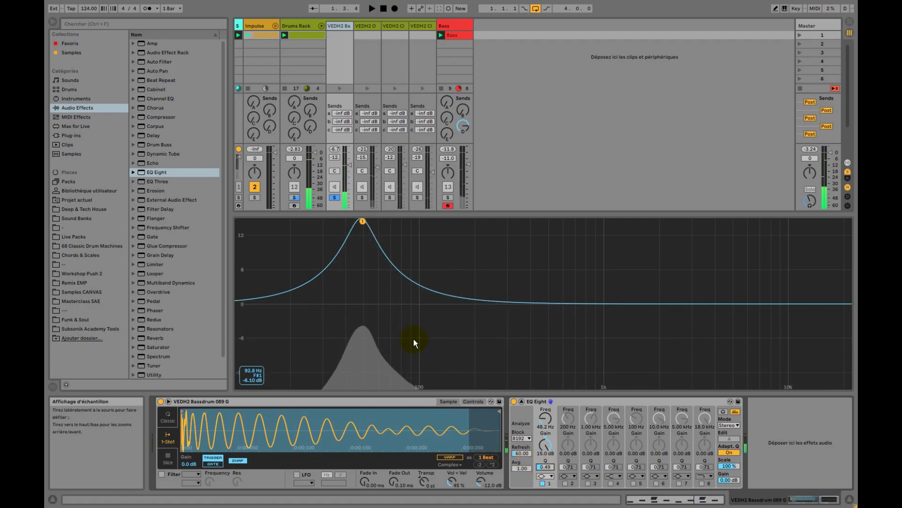
Collapse the EQ Eight display and move the EQ from the bass drum chain to the Bass track, after Xpand!2.
click(522, 401)
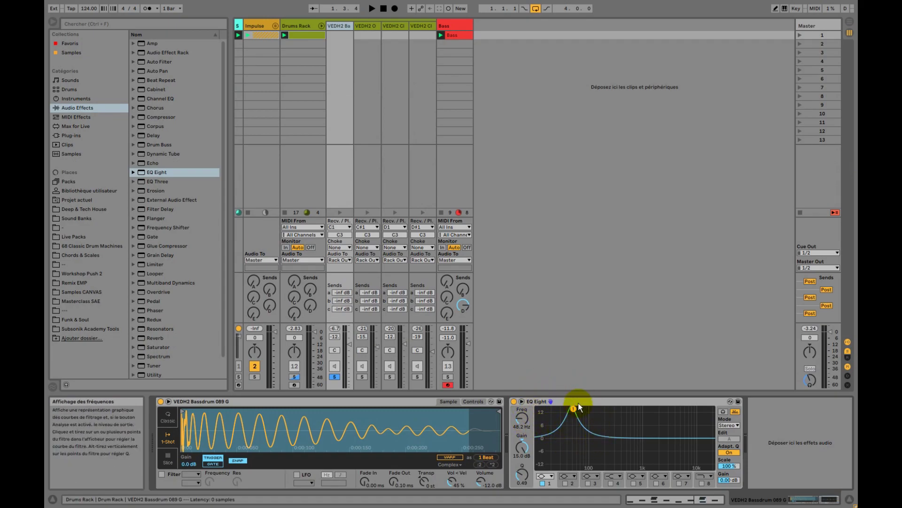
right_click(545, 401)
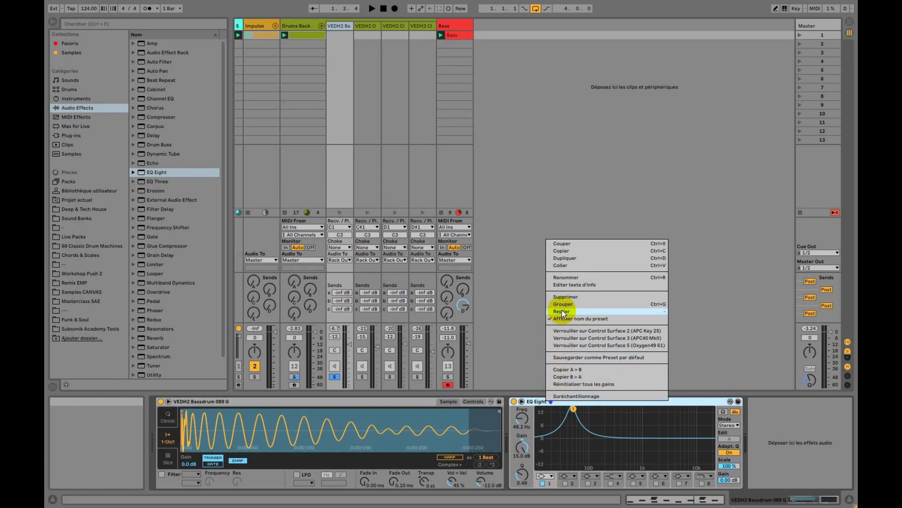
click(577, 246)
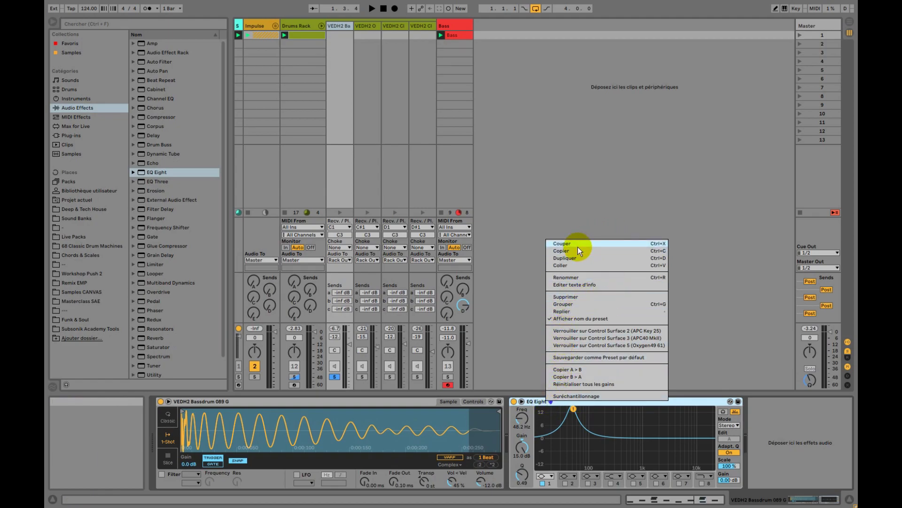
click(455, 27)
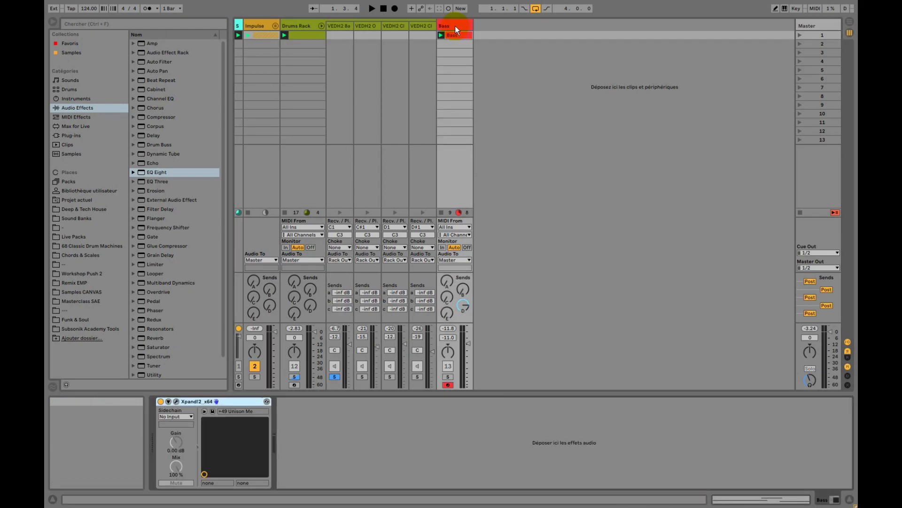
mouse_move(461, 176)
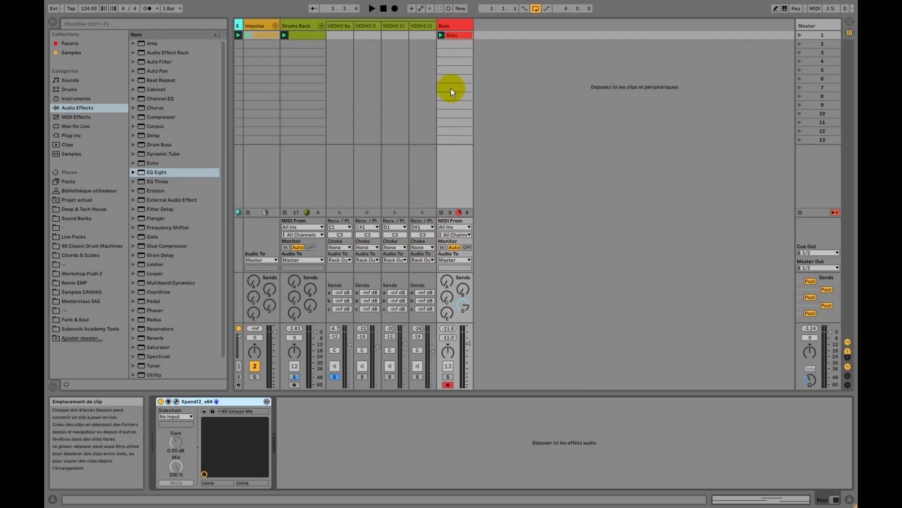
right_click(373, 426)
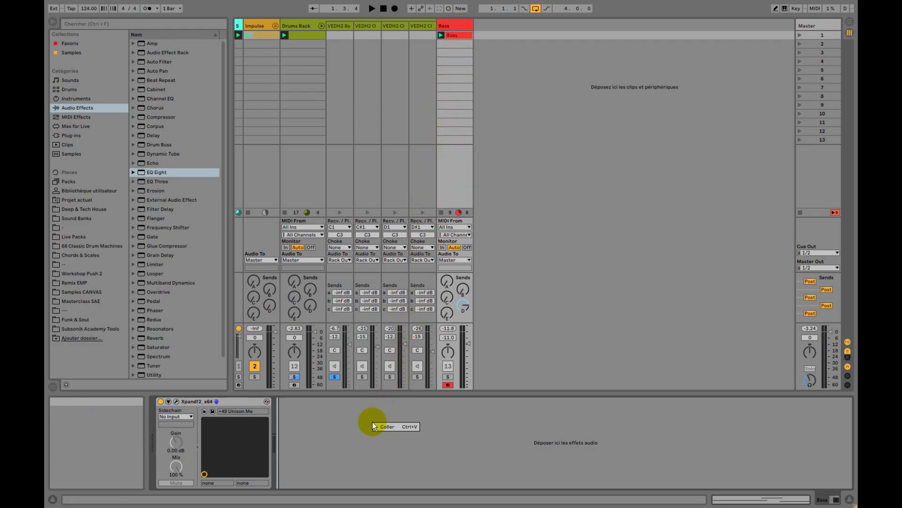
click(402, 428)
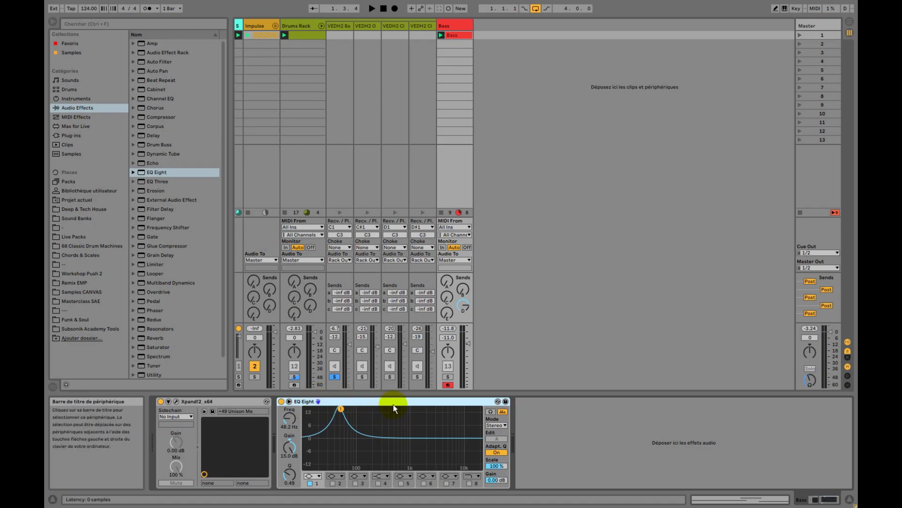
Group the Bass track's EQ Eight into an Audio Effect Rack and show the rack's macro controls.
right_click(394, 408)
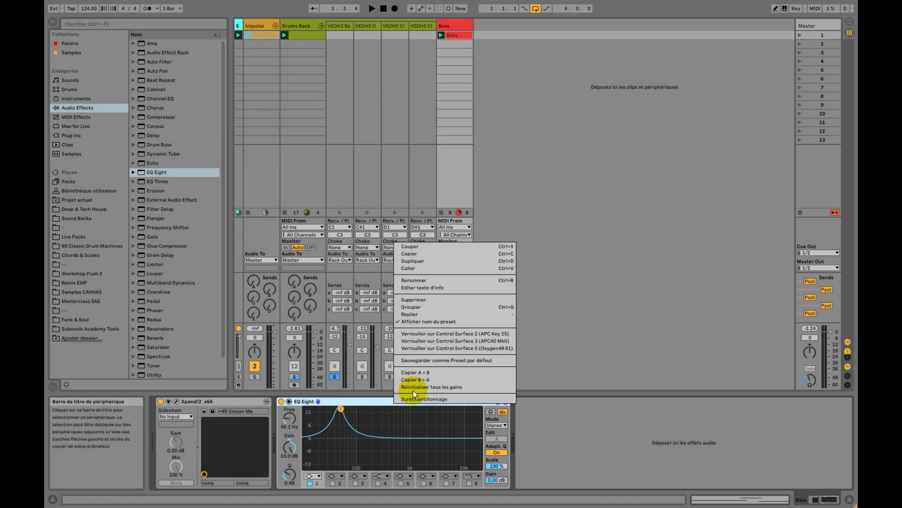
click(416, 309)
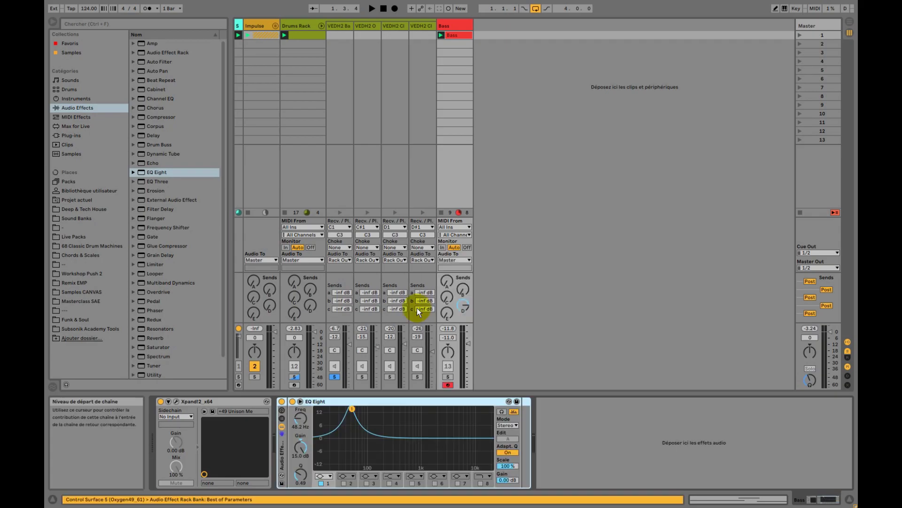
click(282, 411)
click(282, 412)
click(282, 412)
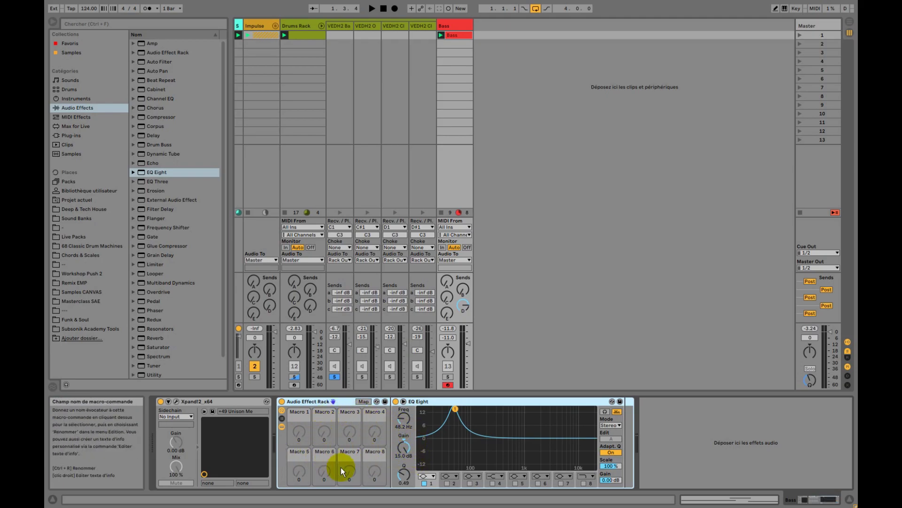
Assign the gain of EQ band 1 to Macro 1 of the rack and try out the macro knob.
click(401, 449)
right_click(402, 449)
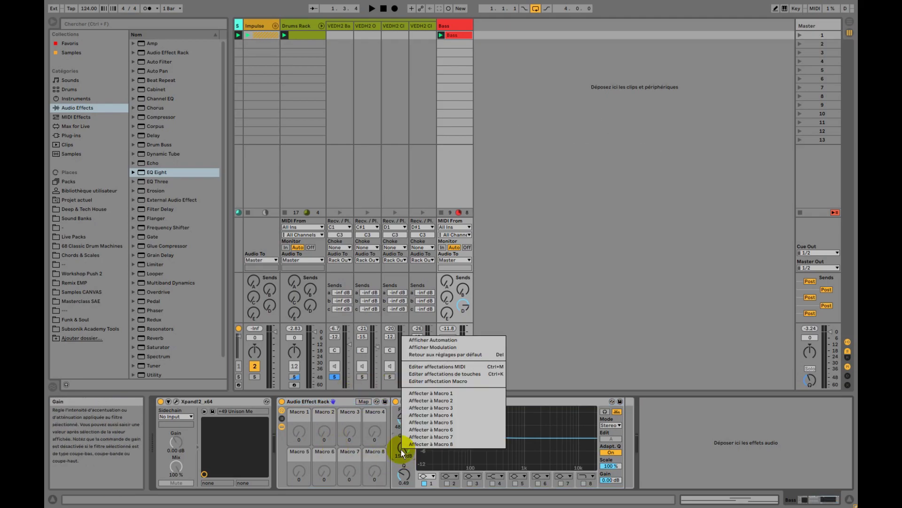
click(437, 393)
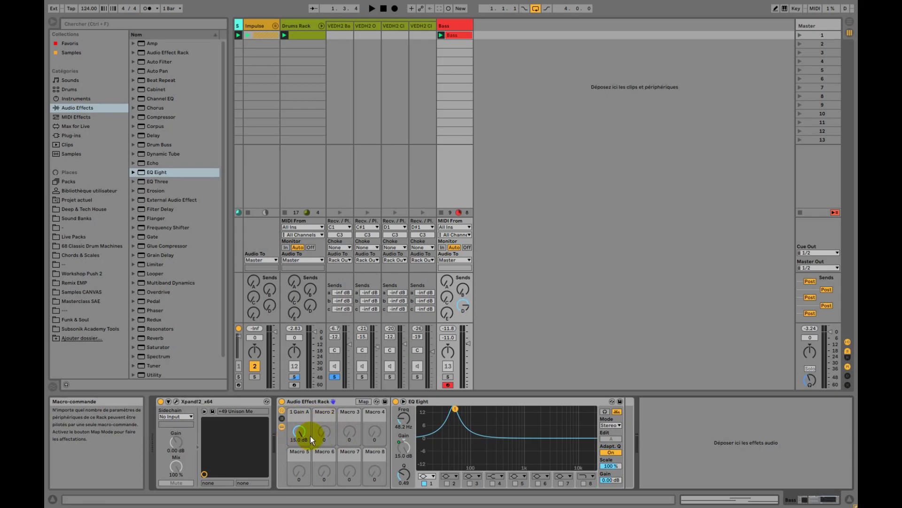
mouse_move(298, 429)
mouse_down()
mouse_move(298, 463)
mouse_move(298, 429)
mouse_up()
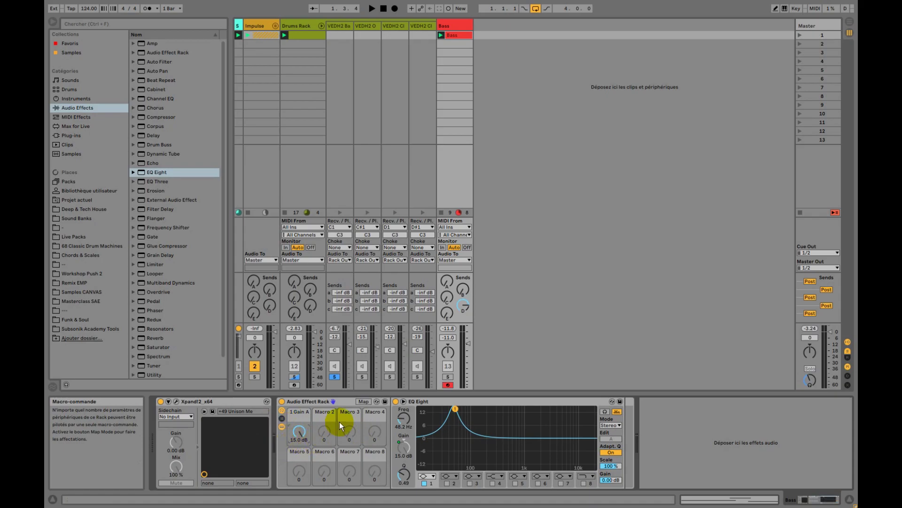
Set the macro mapping range of EQ band 1's gain to a minimum of 0 dB and a maximum of -15 dB.
click(364, 401)
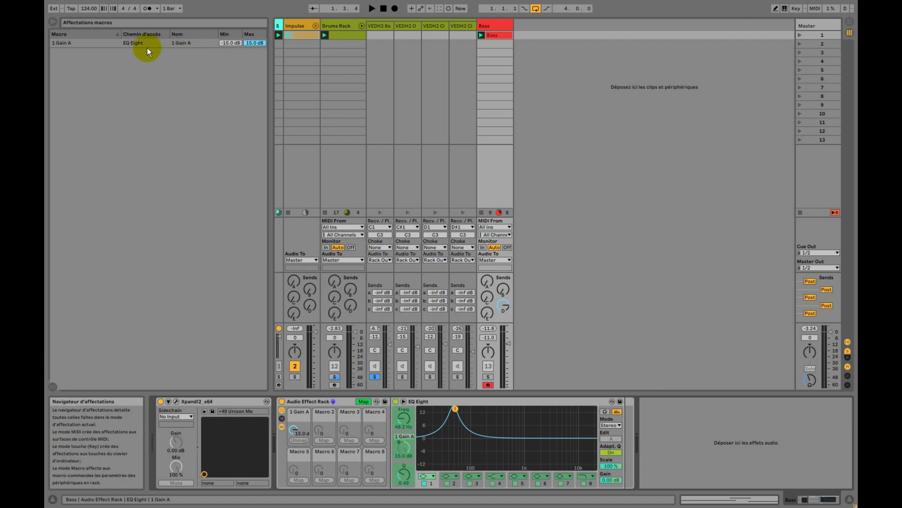
click(227, 44)
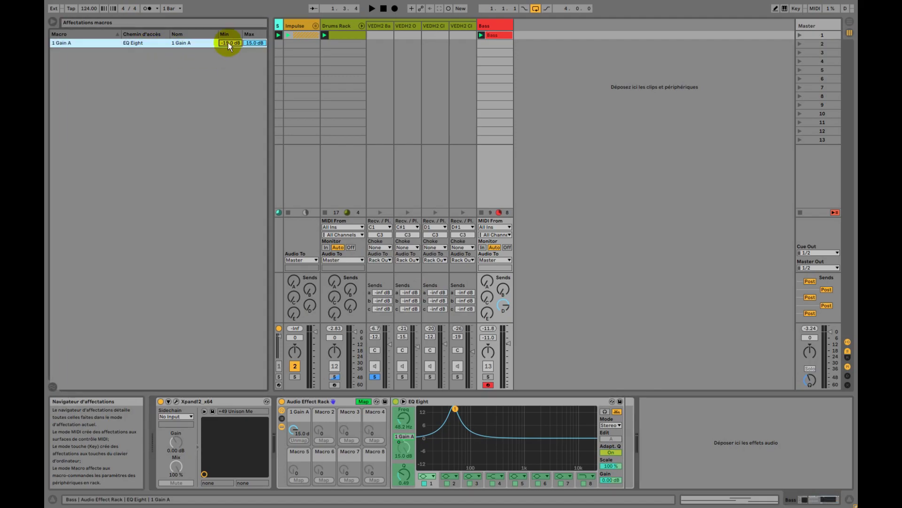
click(255, 43)
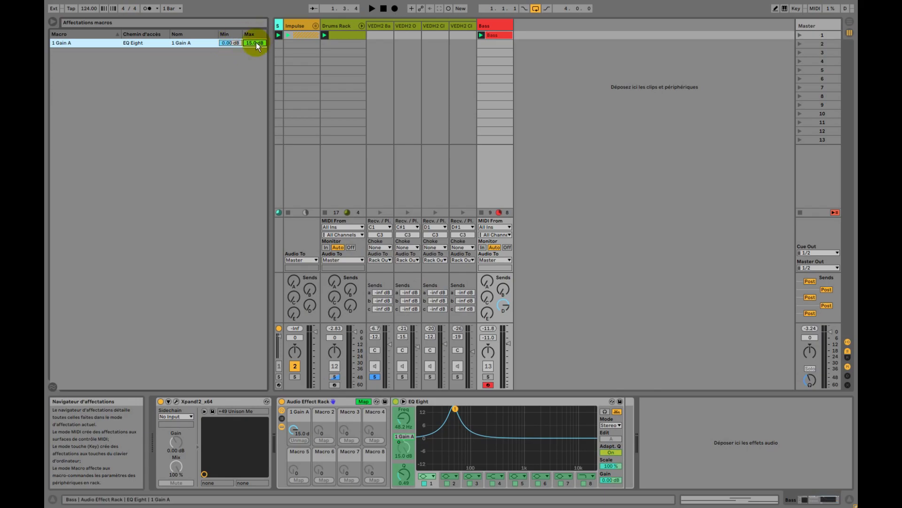
key(BackSpace)
text(-15)
key(Return)
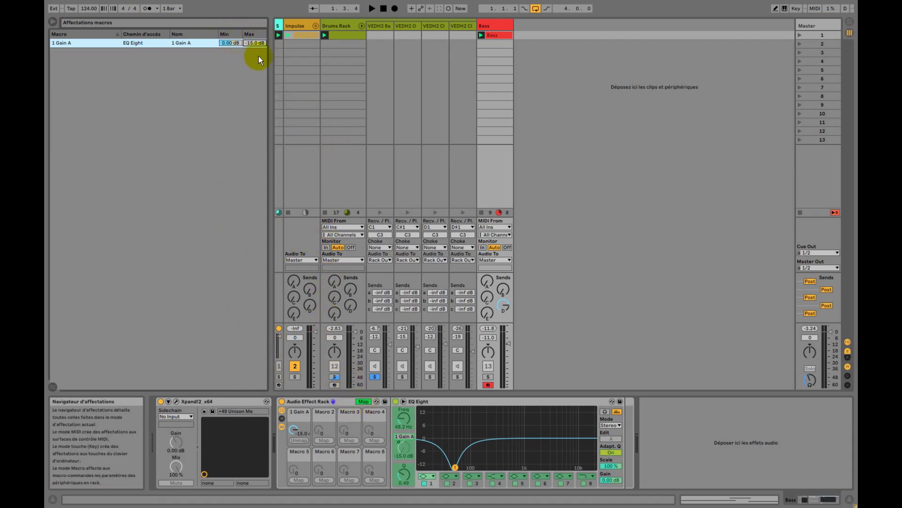
click(363, 402)
Sweep Macro 1 through its new range to test the EQ cut, and return it to 0.00 dB.
drag(299, 431, 299, 431)
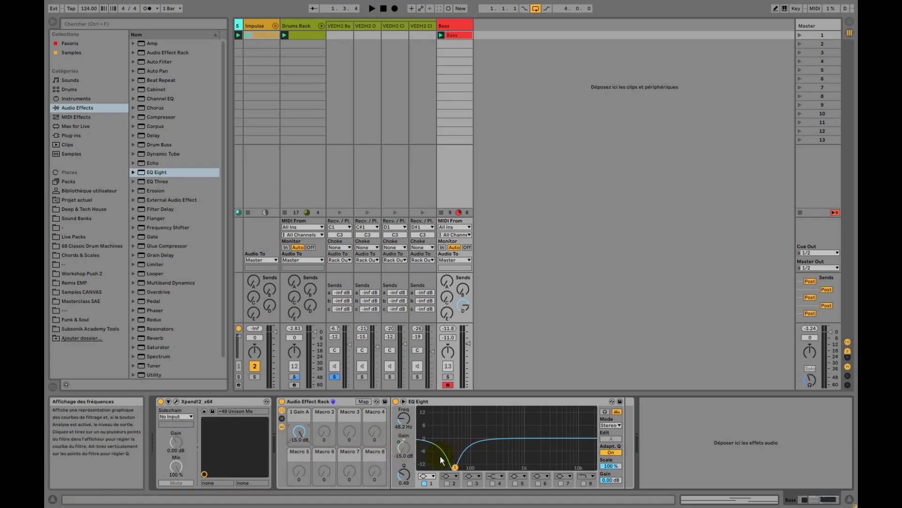
double_click(301, 430)
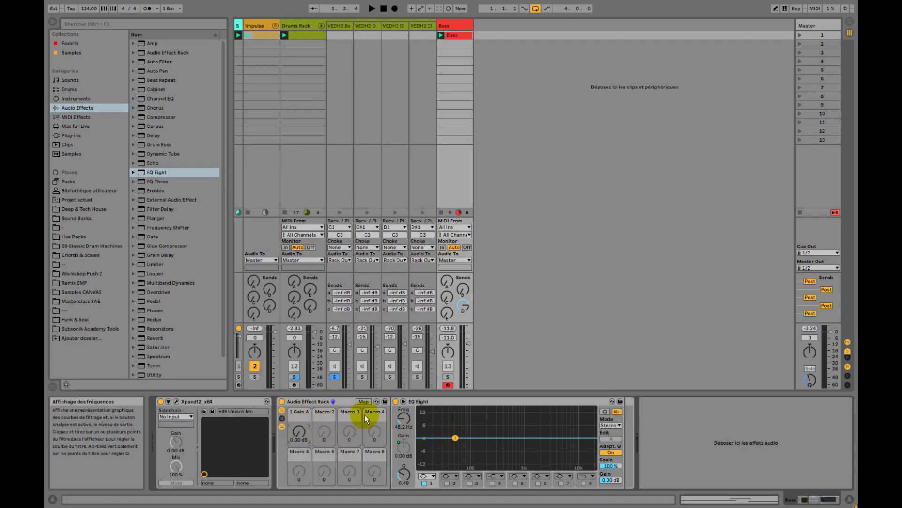
drag(298, 426, 295, 435)
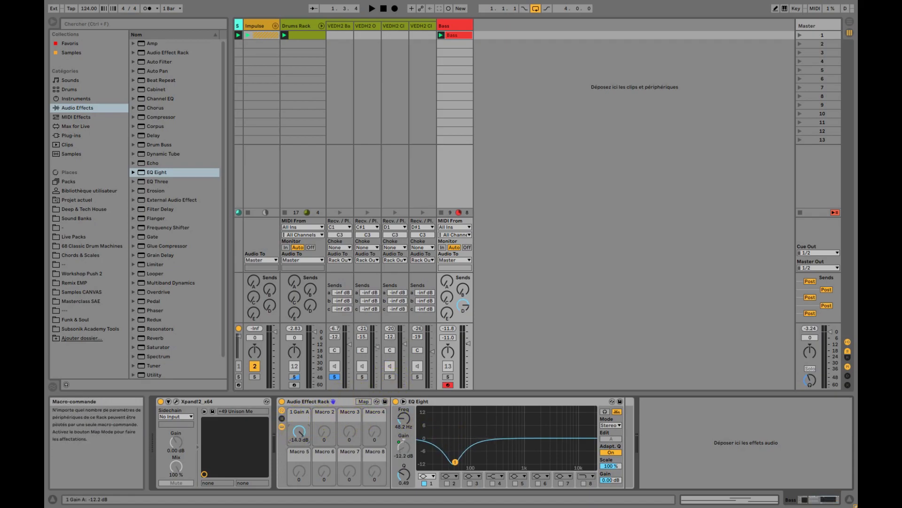
drag(304, 434, 304, 424)
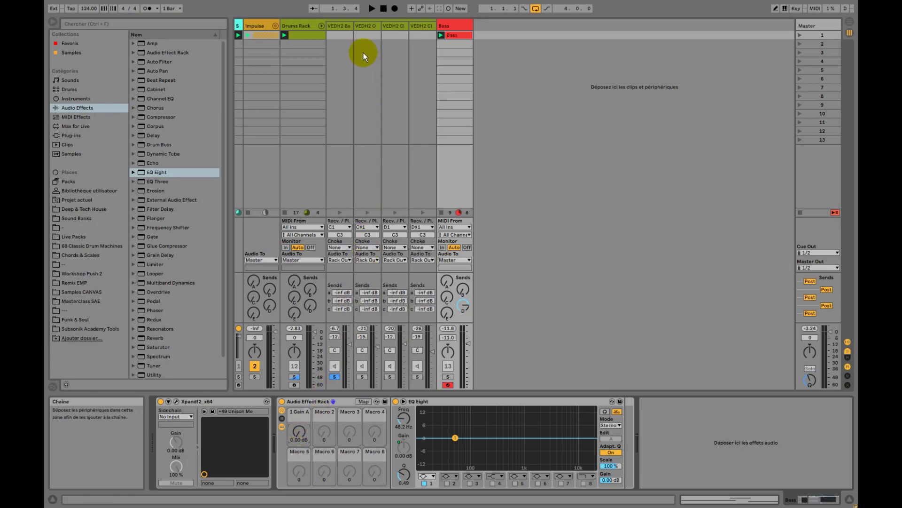
Add the Max for Live Envelope Follower after the bass drum sample, try the other Envelope Follower version beside it and delete that one.
click(341, 28)
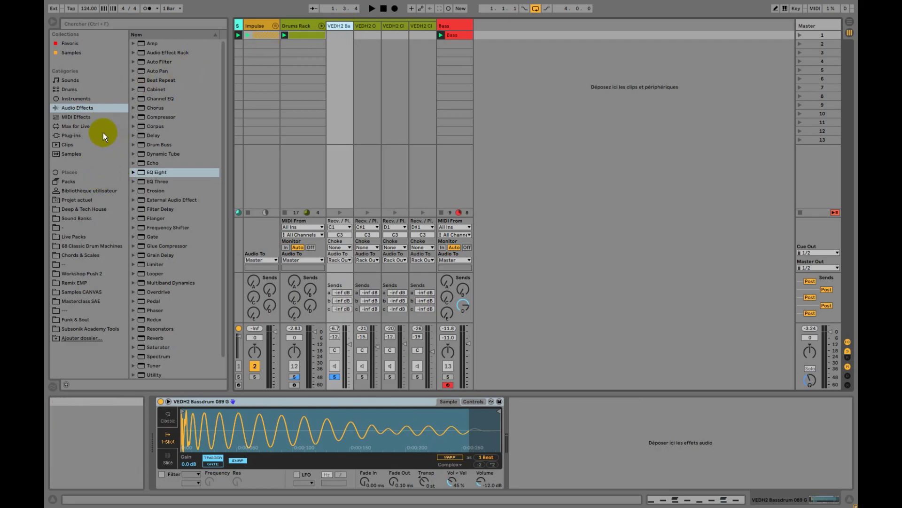
click(69, 132)
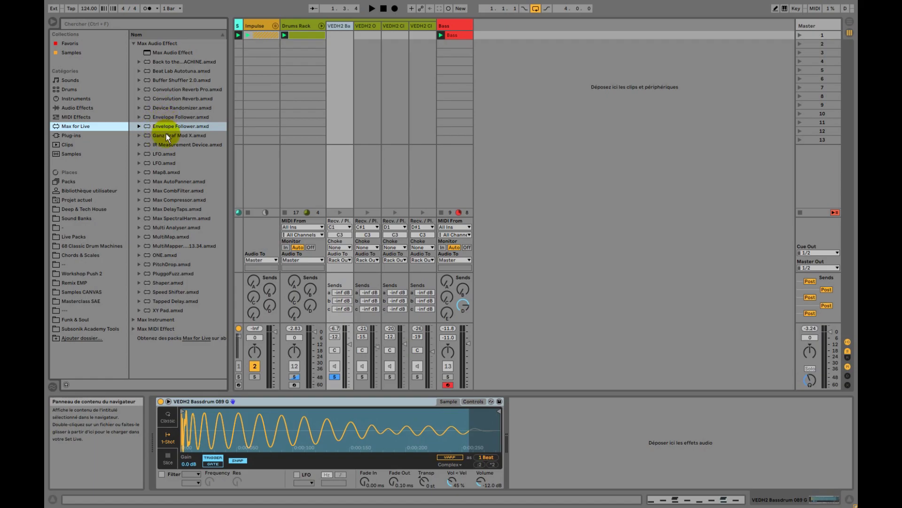
drag(169, 125, 557, 442)
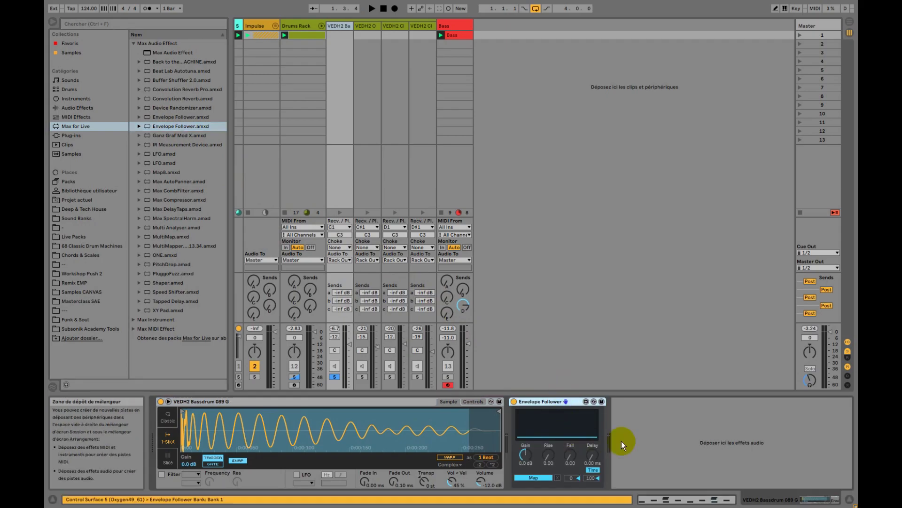
drag(188, 119, 665, 450)
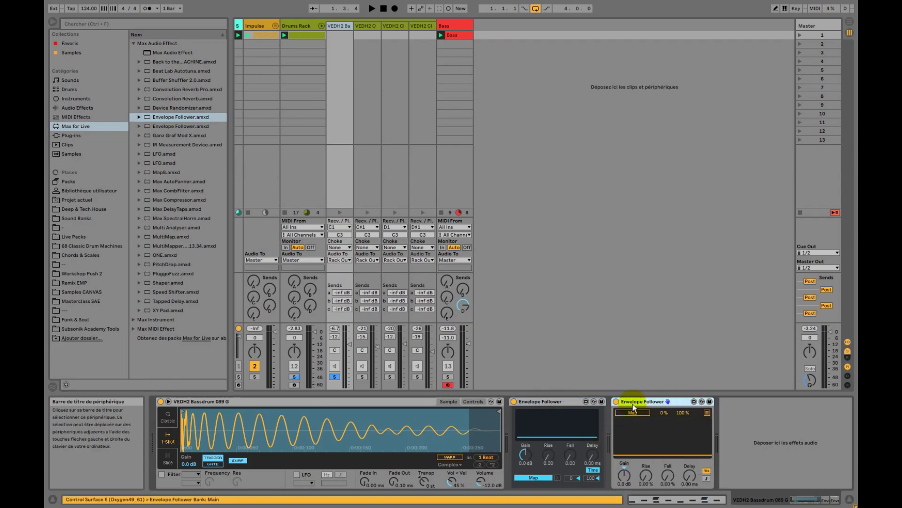
key(Delete)
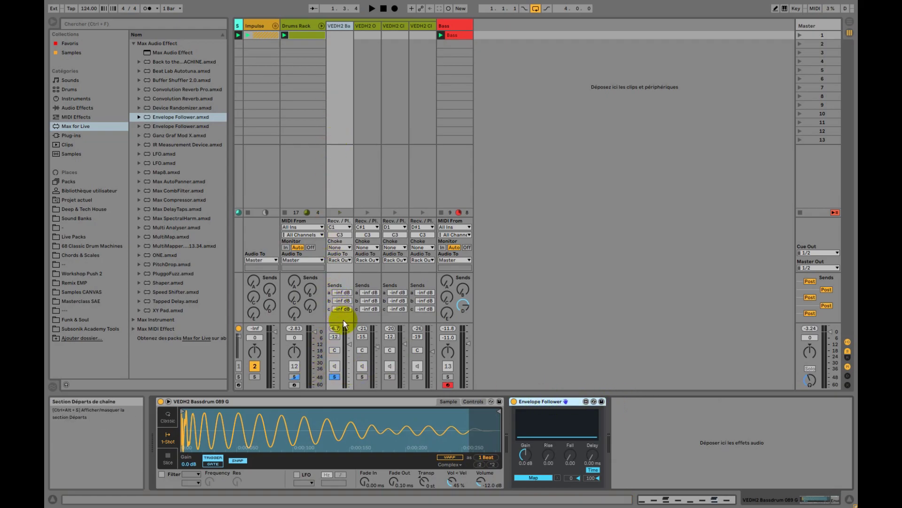
During playback, set the bass drum's Envelope Follower to a gain of 7.0 dB and a fall of 0.18.
key(space)
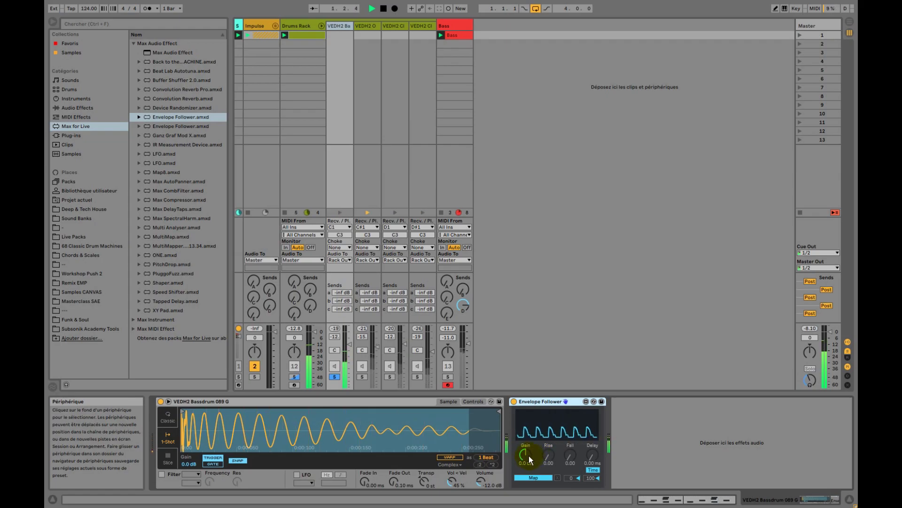
drag(528, 455, 528, 422)
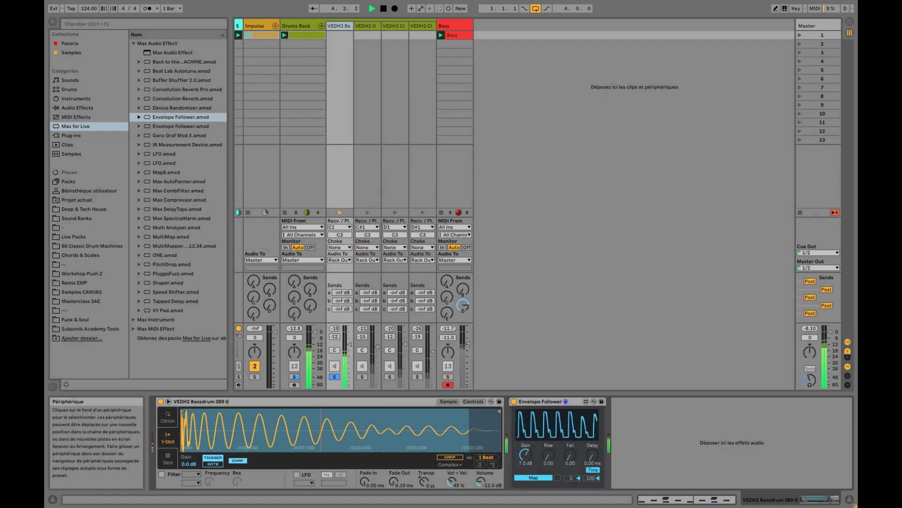
drag(529, 422, 529, 426)
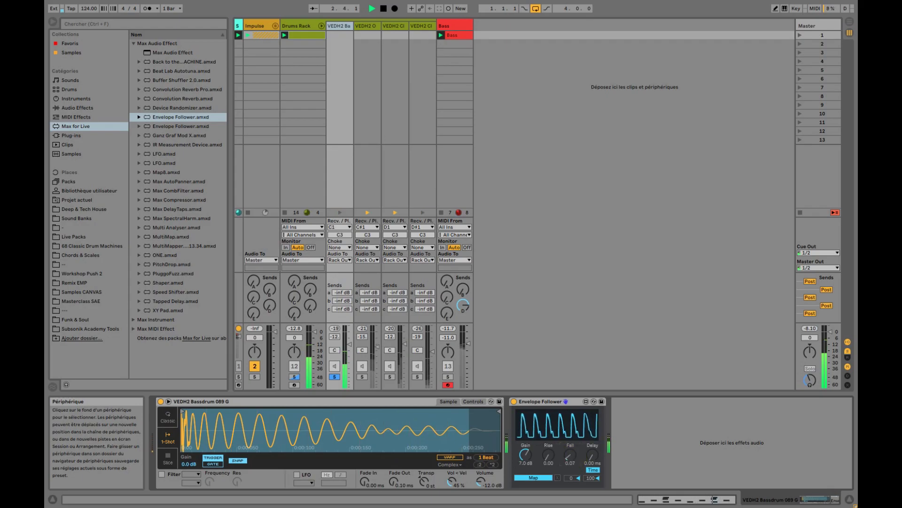
drag(570, 455, 570, 449)
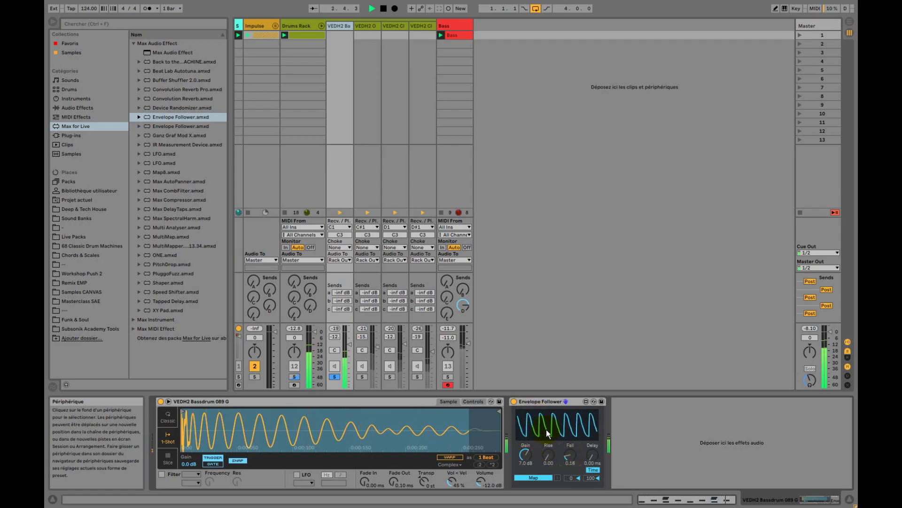
key(space)
Turn off the solo on the bass drum chain and its Drums Rack, and briefly play all tracks together.
click(334, 377)
click(334, 377)
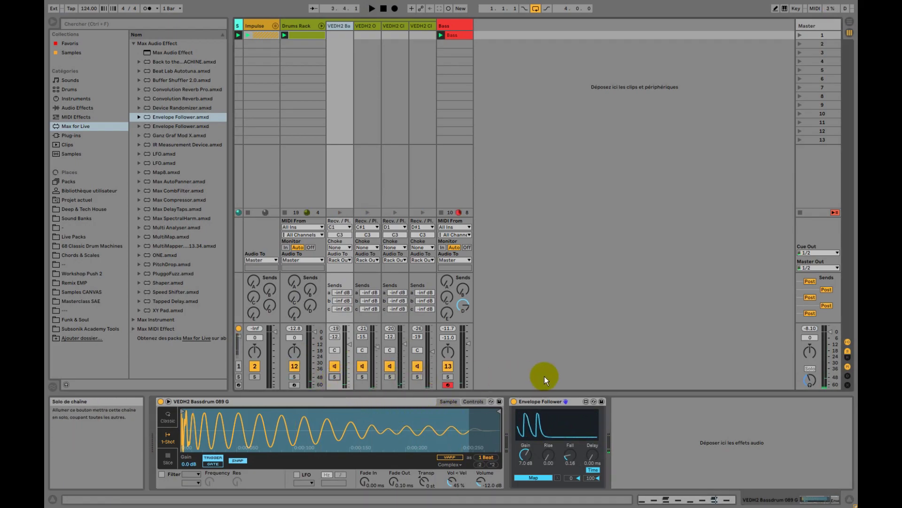
key(space)
key(space)
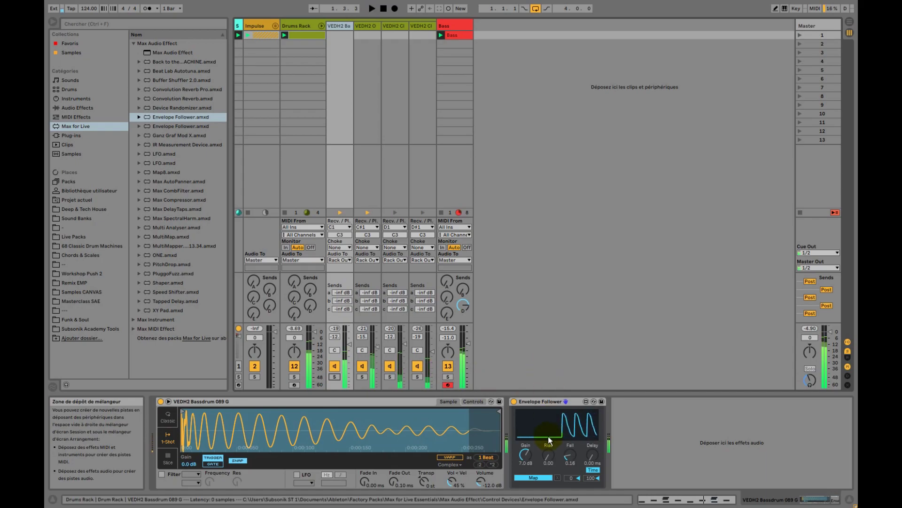
Map the bass drum's Envelope Follower to the 1 Gain A macro of the Bass track's Audio Effect Rack.
click(534, 478)
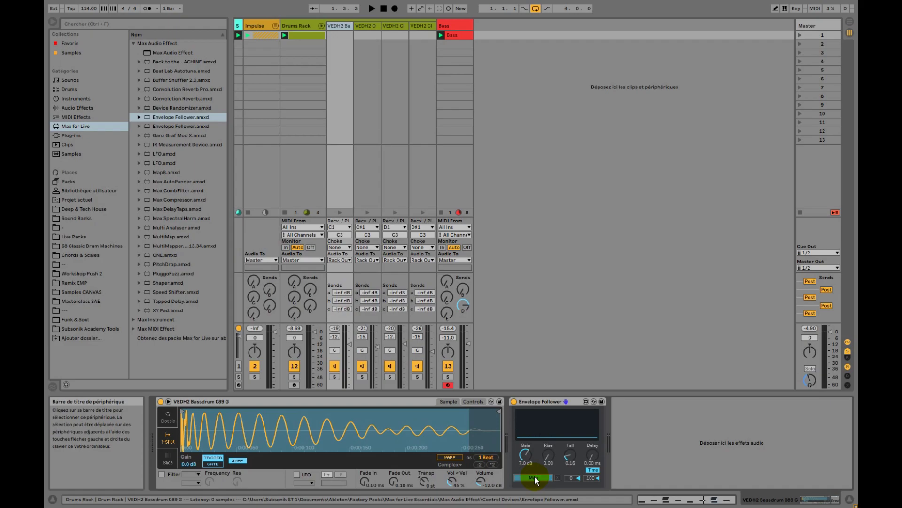
click(534, 477)
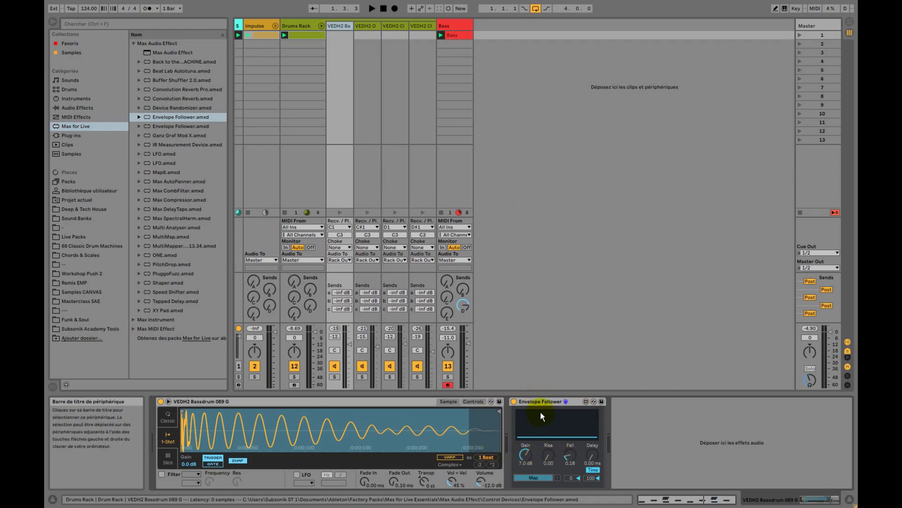
click(462, 22)
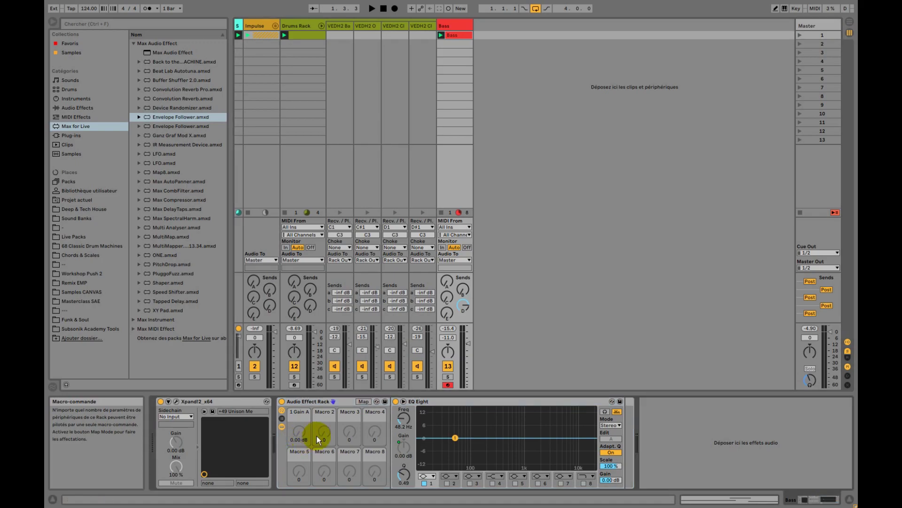
click(400, 444)
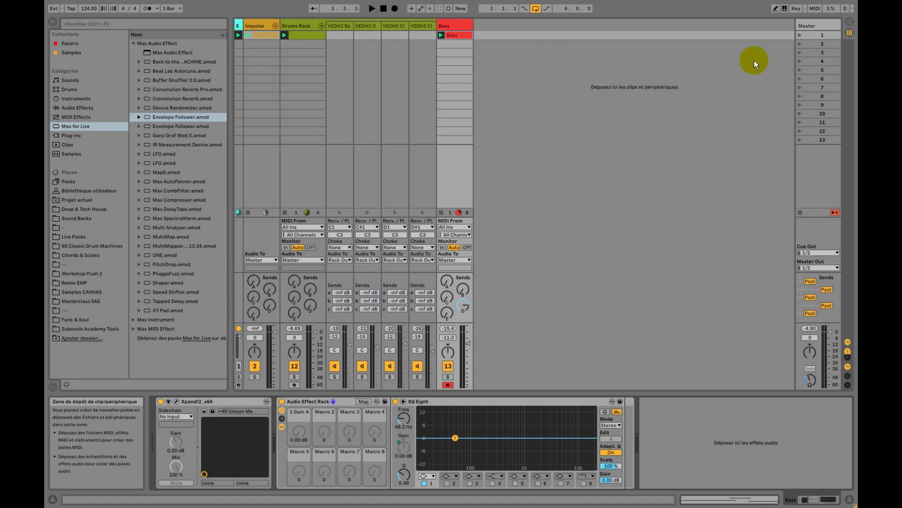
Play scene 1 and examine the bass drum's Envelope Follower and the EQ Eight movement on the Bass track.
click(799, 35)
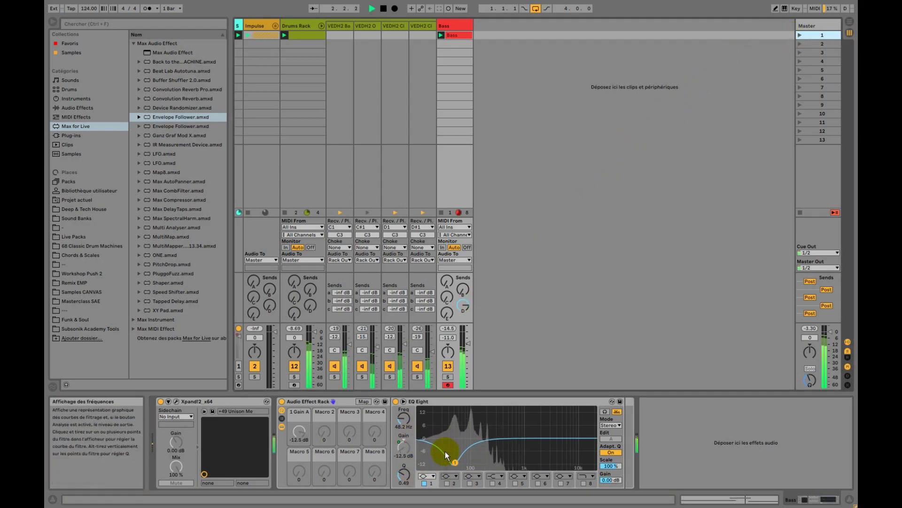
click(341, 26)
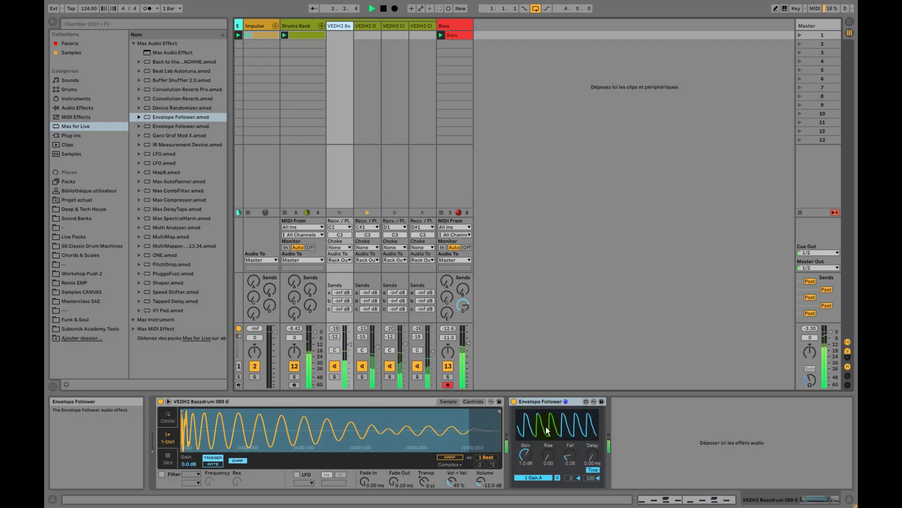
click(458, 28)
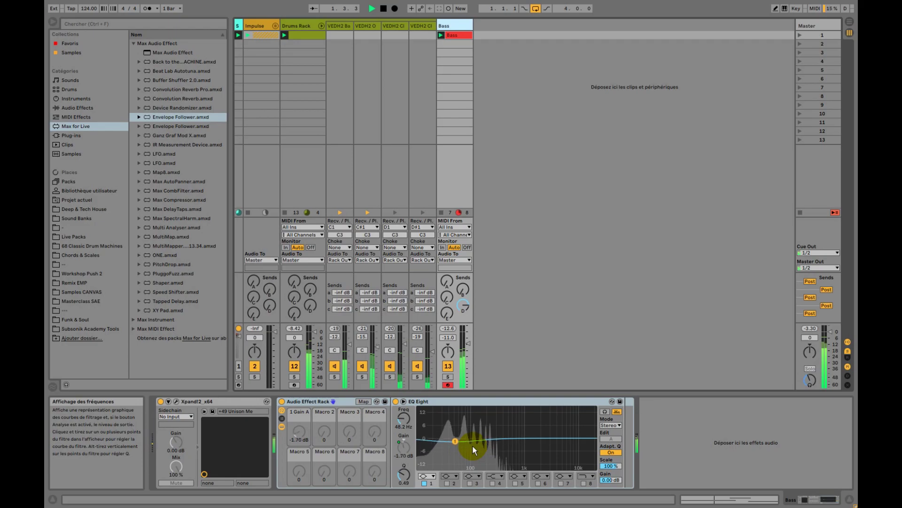
key(space)
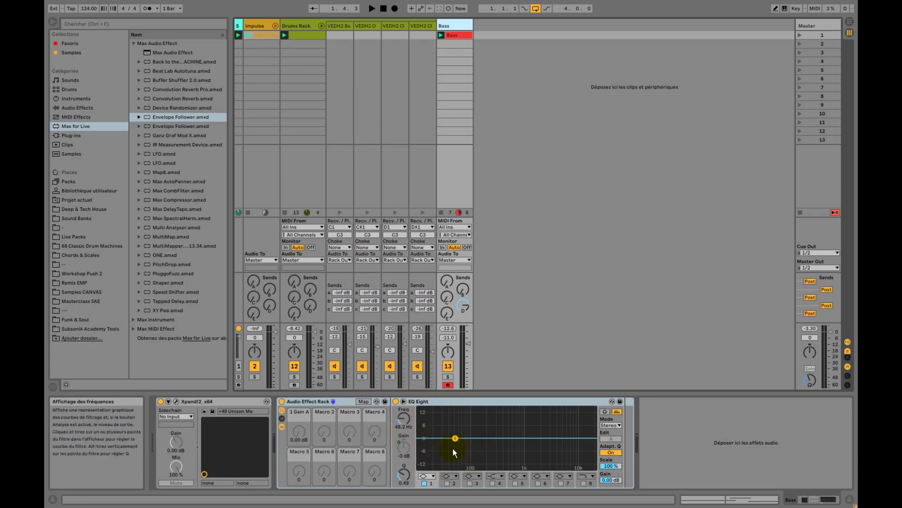
Play the set to check the ducking EQ, soloing the Bass track temporarily.
key(space)
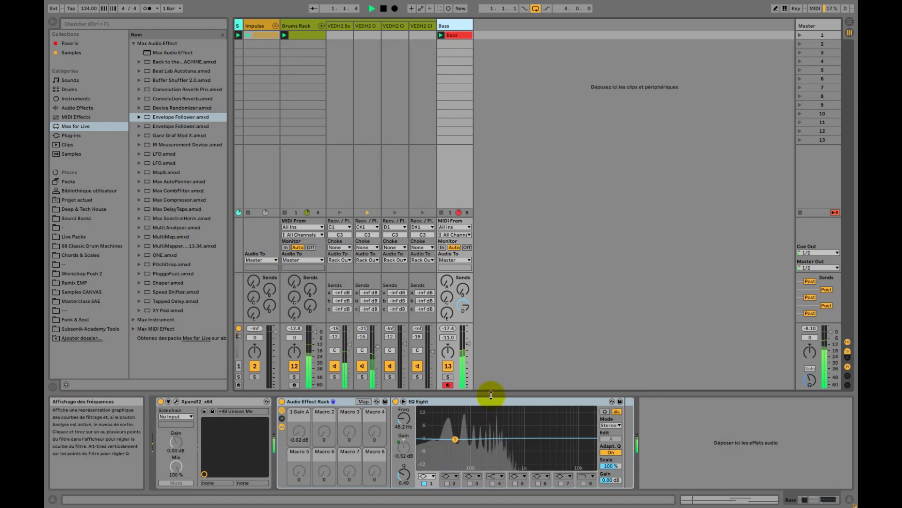
click(448, 378)
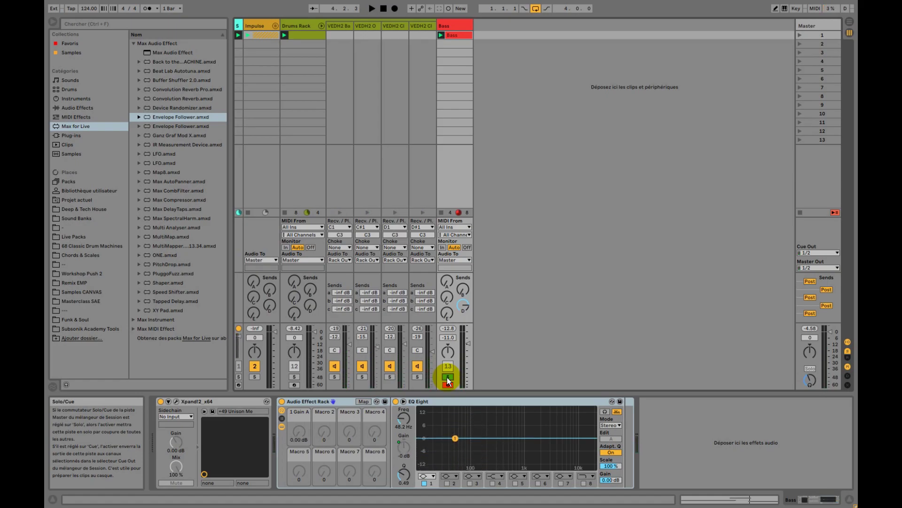
click(448, 377)
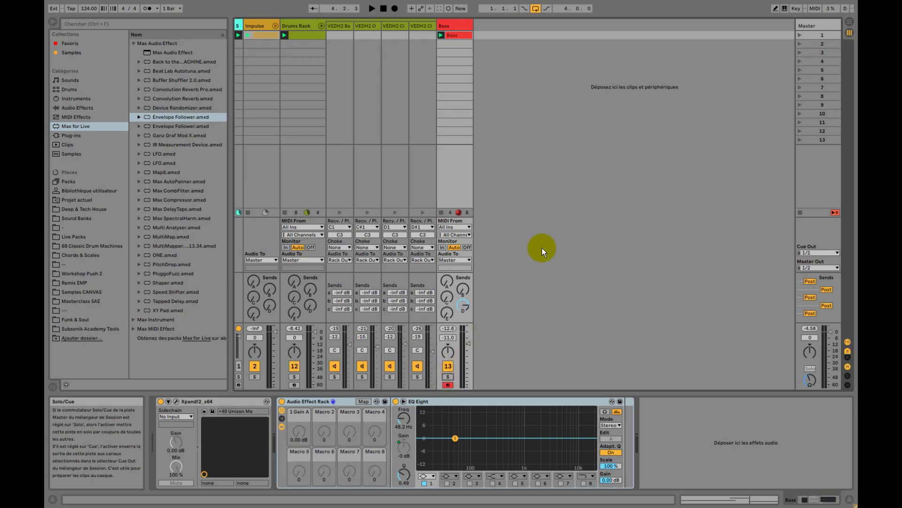
Compare the Bass track's sound during playback with the Audio Effect Rack switched off and back on.
key(space)
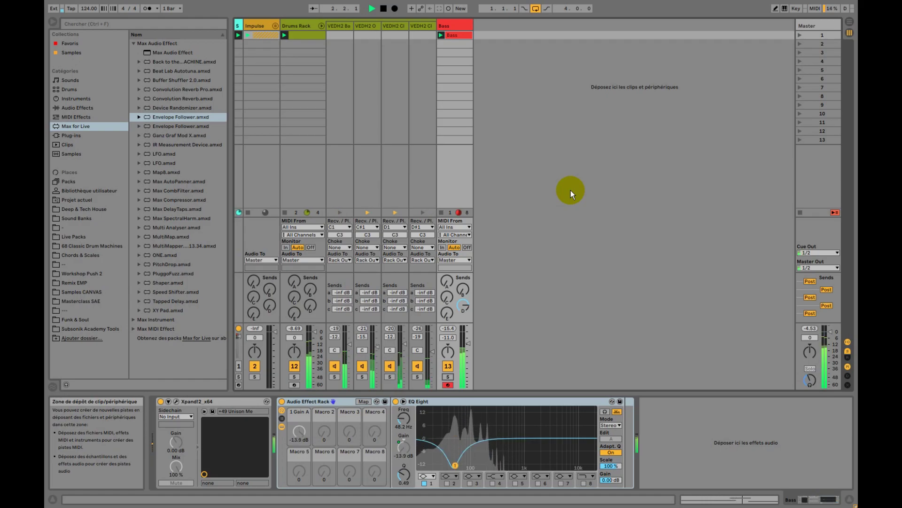
click(282, 402)
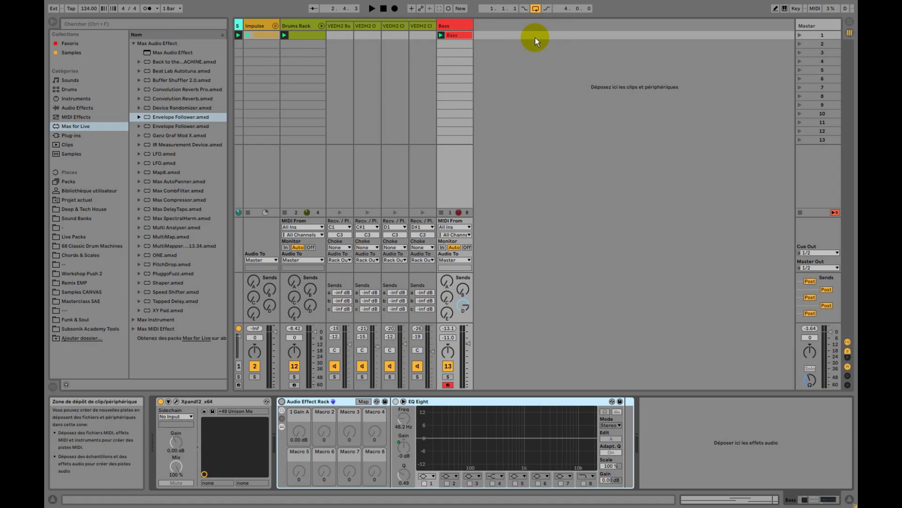
key(space)
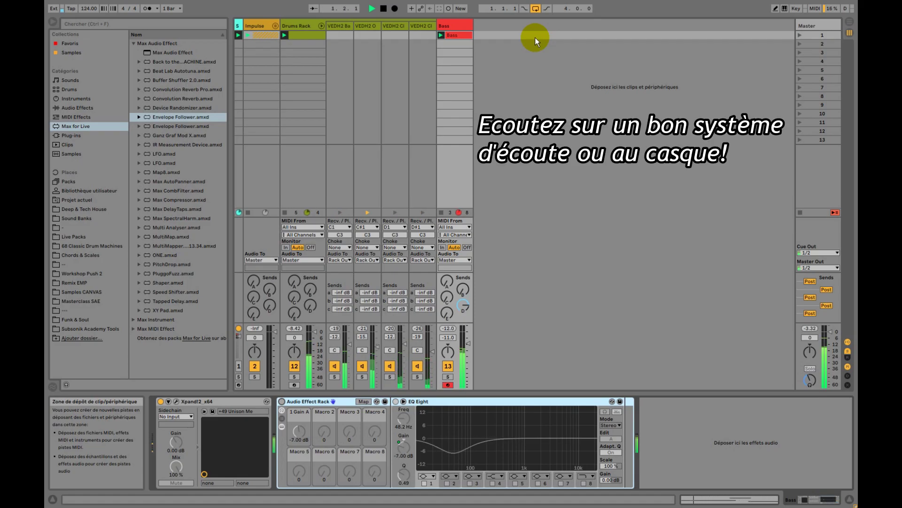
click(283, 401)
key(space)
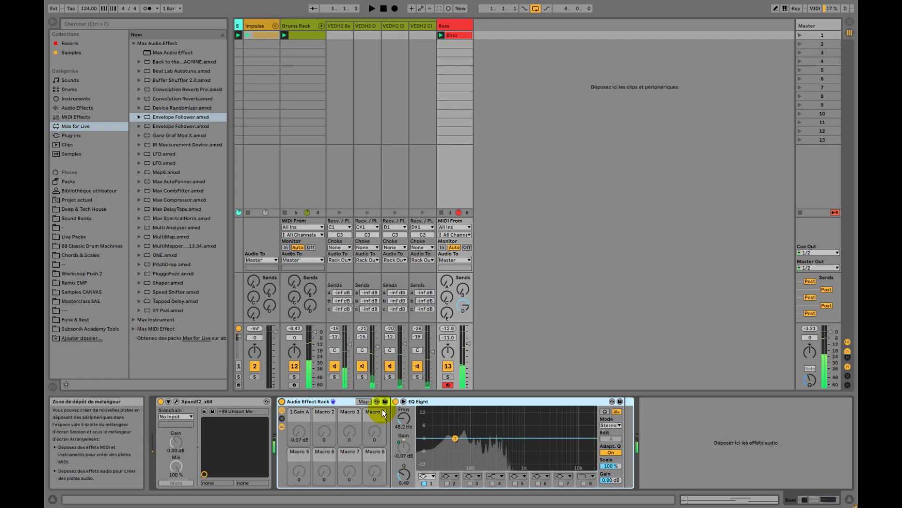
key(space)
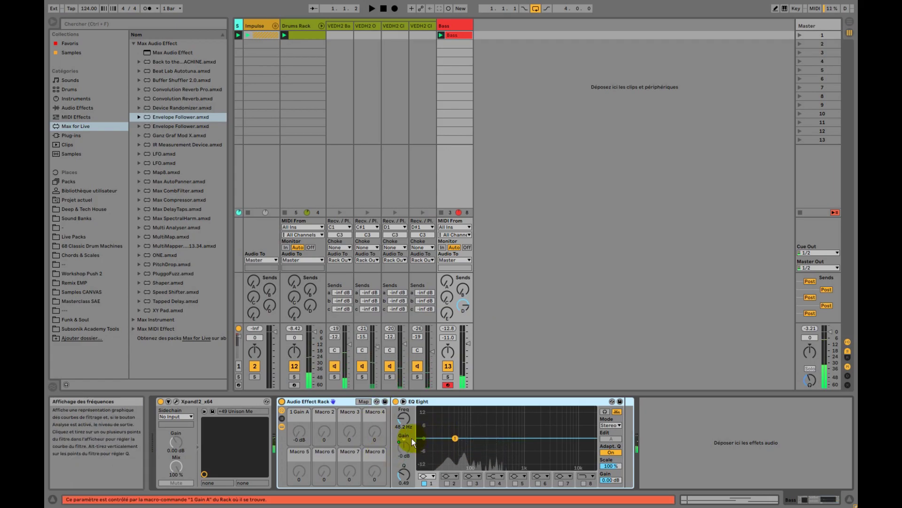
Set the maximum of the 1 Gain A macro mapping on the Bass track's Audio Effect Rack to -10.0 dB.
click(364, 400)
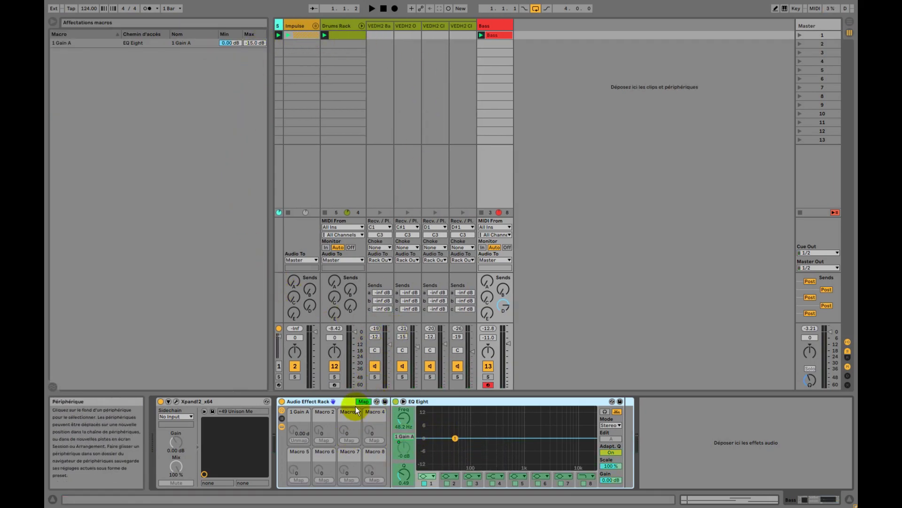
click(250, 44)
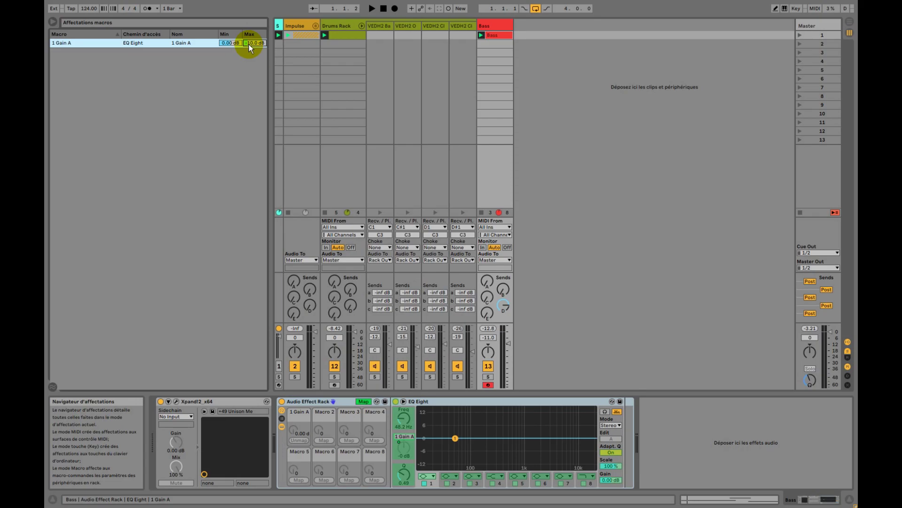
click(363, 401)
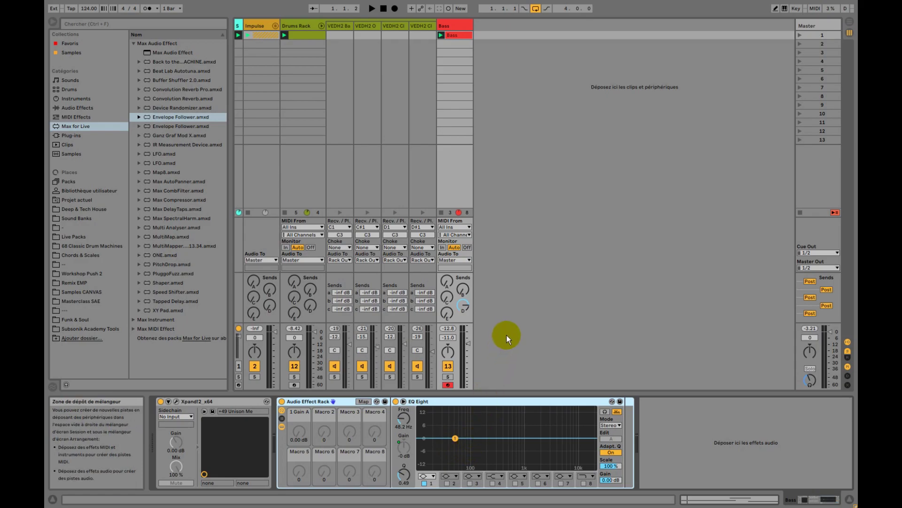
Play the set to check the Bass track's EQ Eight ducking with the adjusted macro range, then stop playback.
key(space)
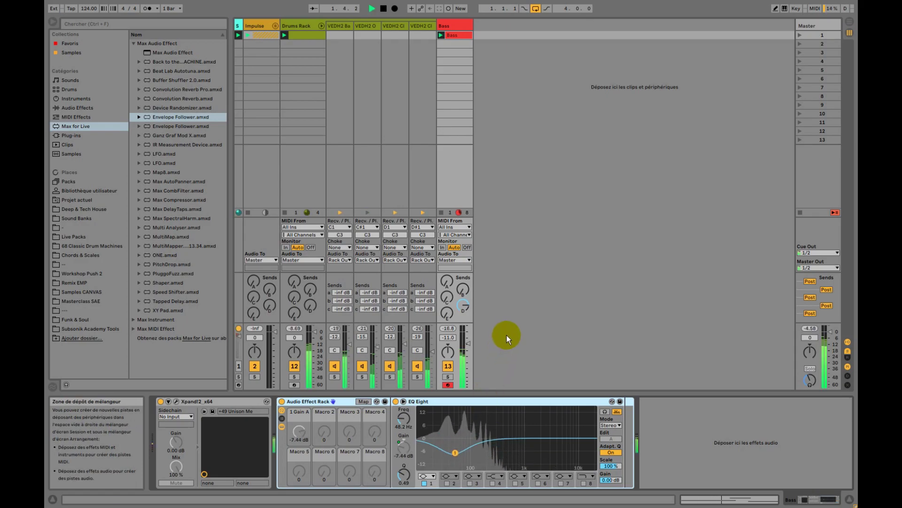
key(space)
key(space)
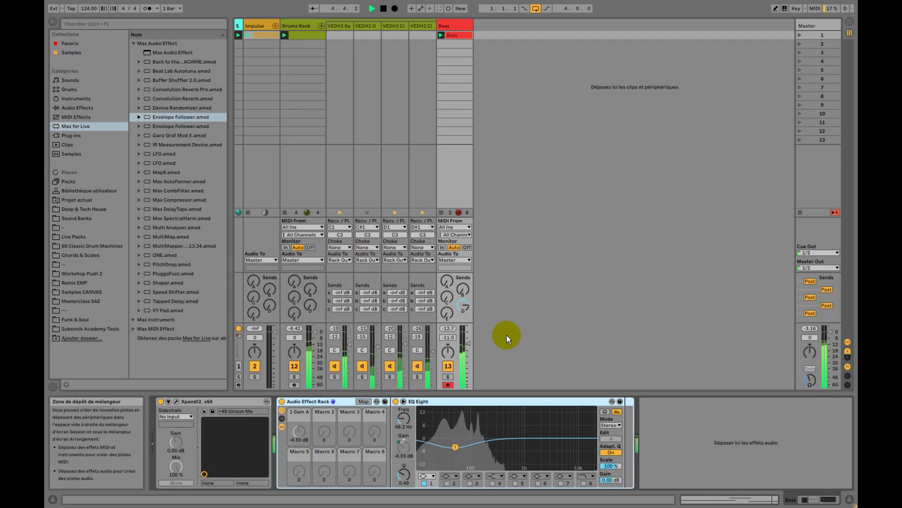
key(space)
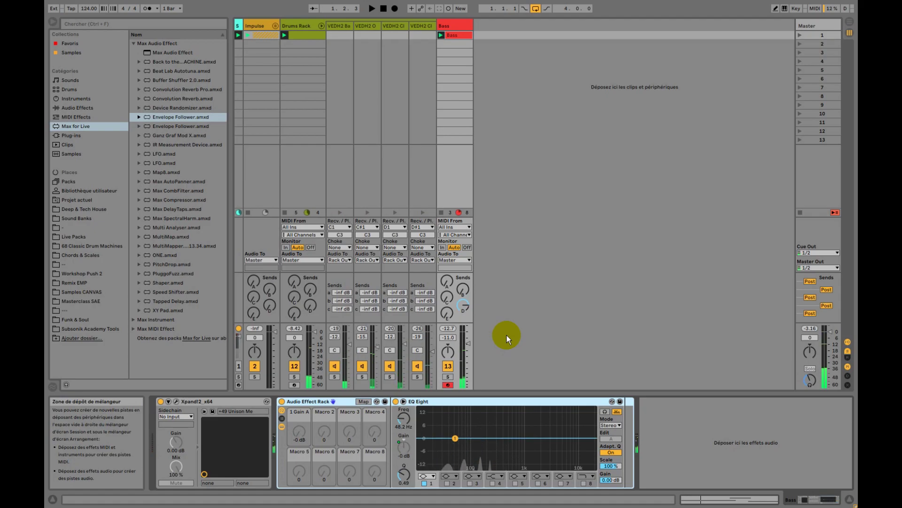